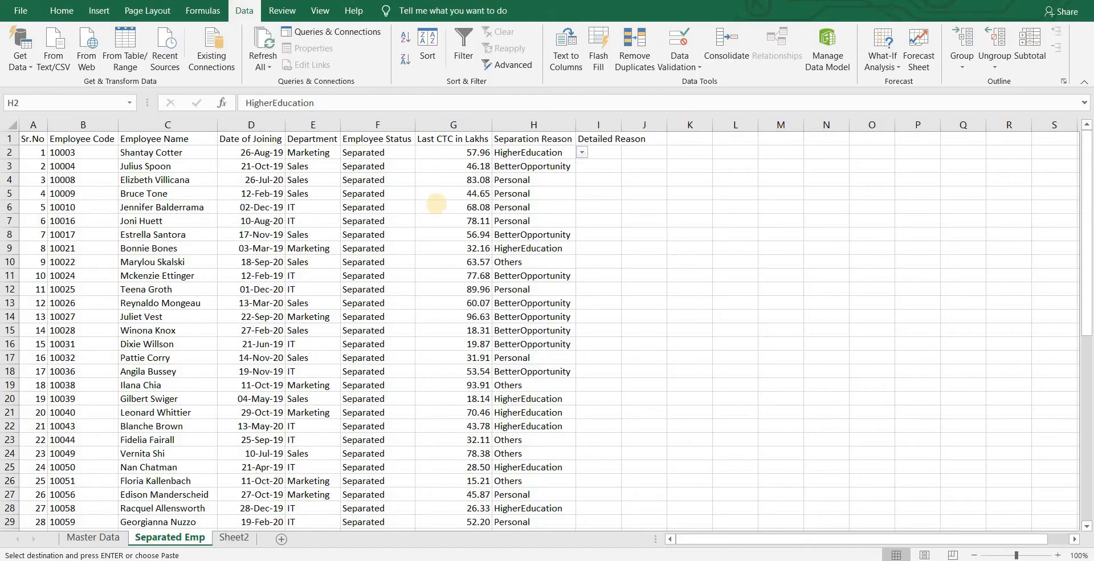
Examine the choices offered by the Separation Reason drop-down lists in cells H3 and H12.
click(579, 153)
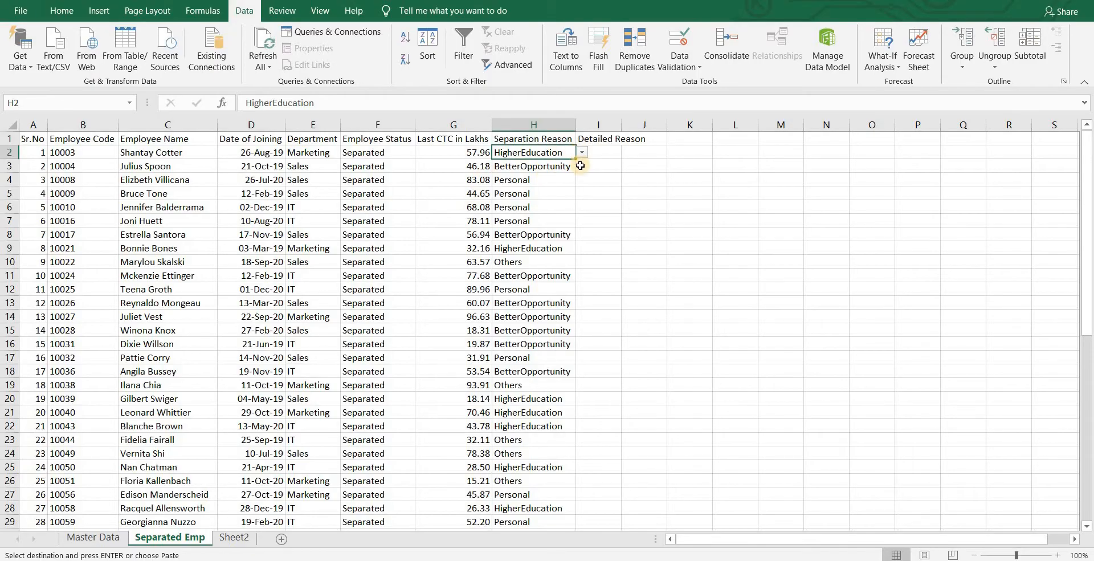
key(Down)
click(579, 167)
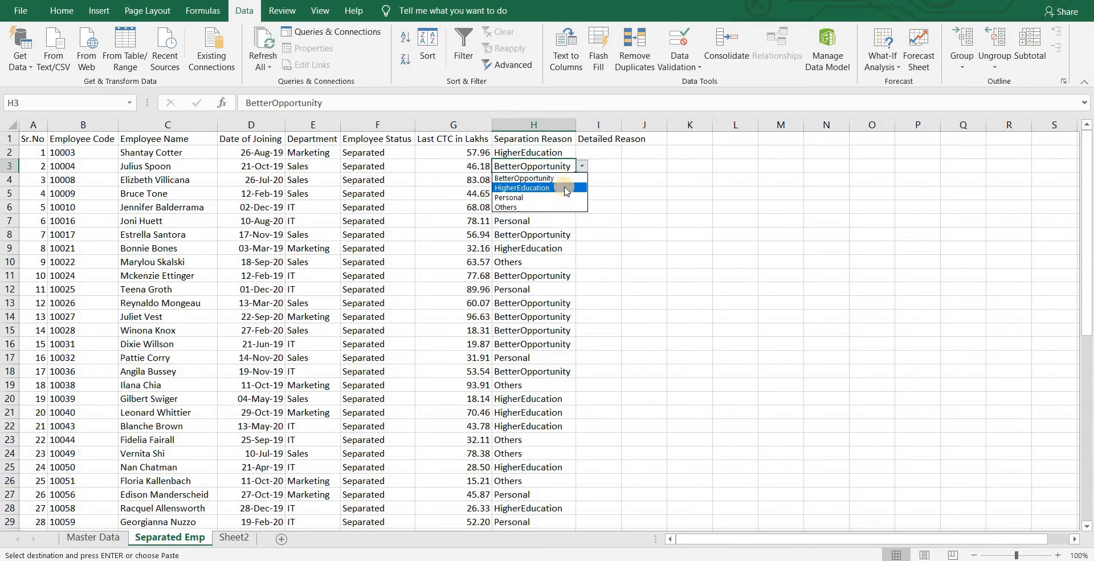
click(593, 127)
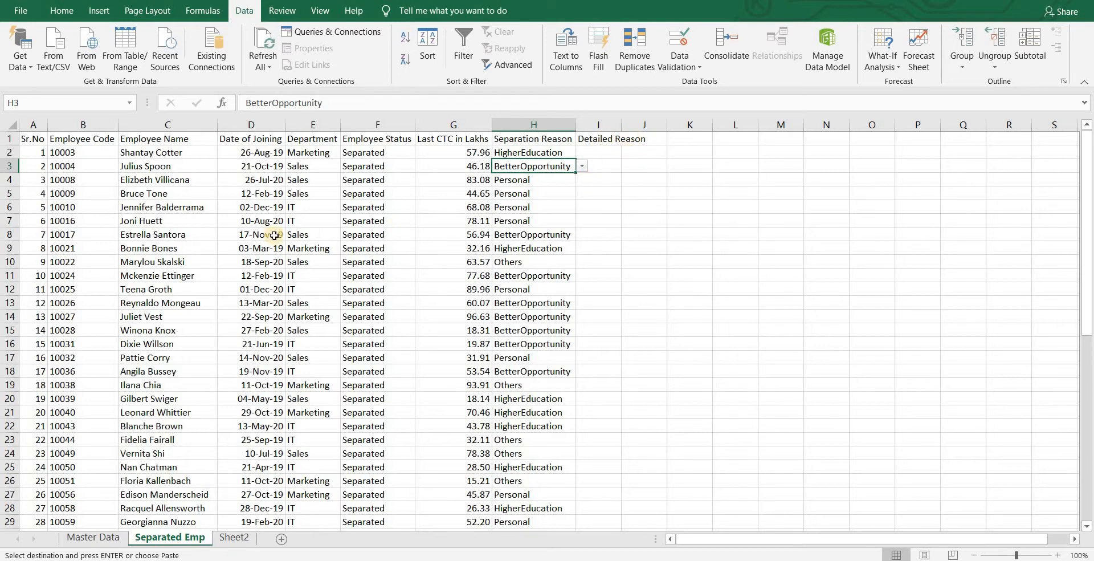
click(8, 289)
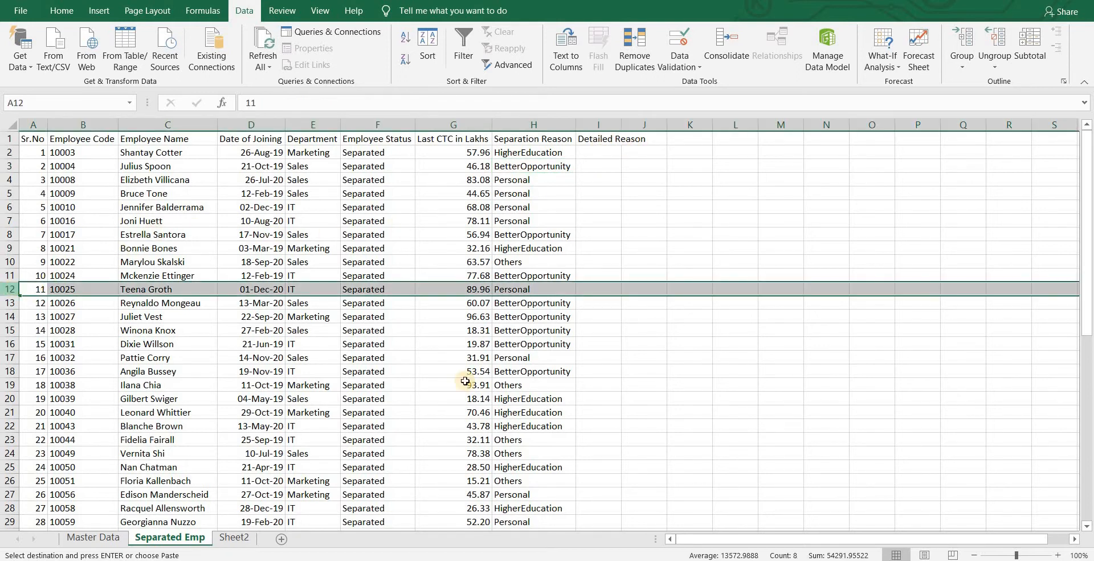
click(537, 290)
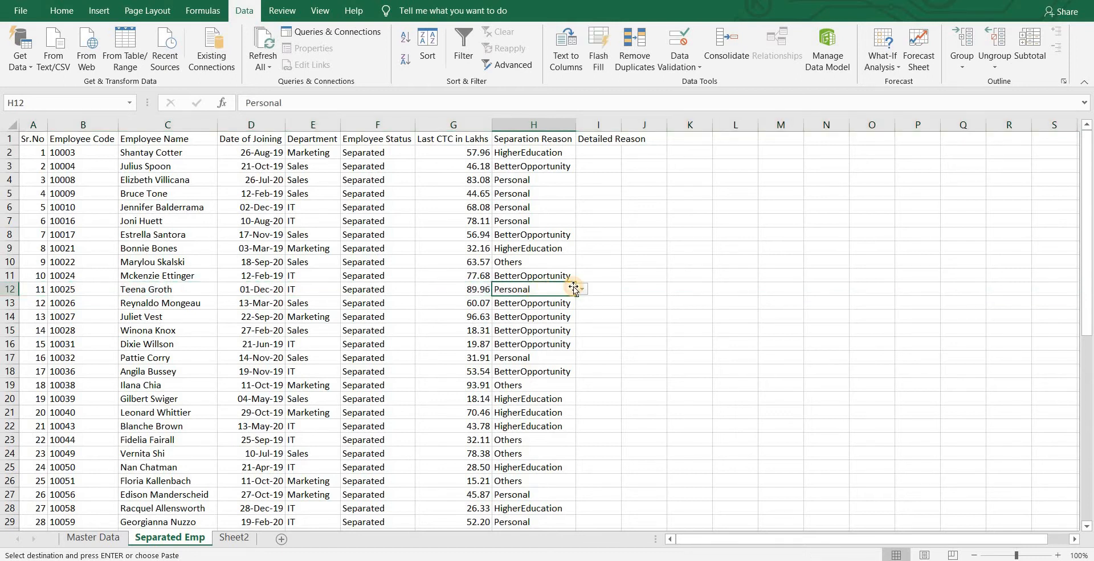
click(581, 289)
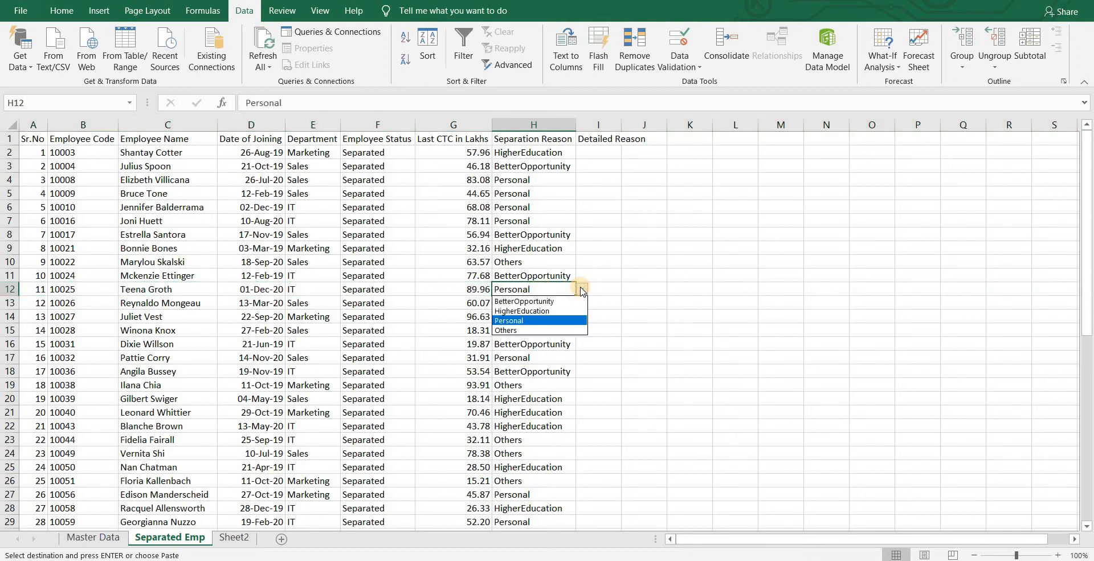
click(580, 288)
Set the Detailed Reason in cell I12 to Relocation from its drop-down list.
click(612, 288)
click(627, 289)
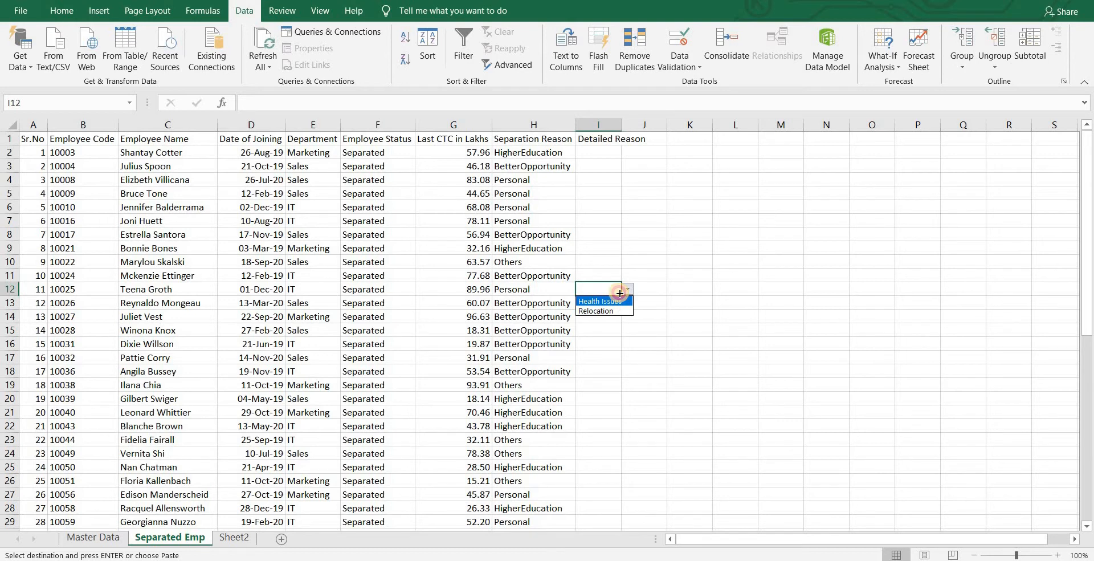
click(618, 299)
click(627, 289)
click(619, 310)
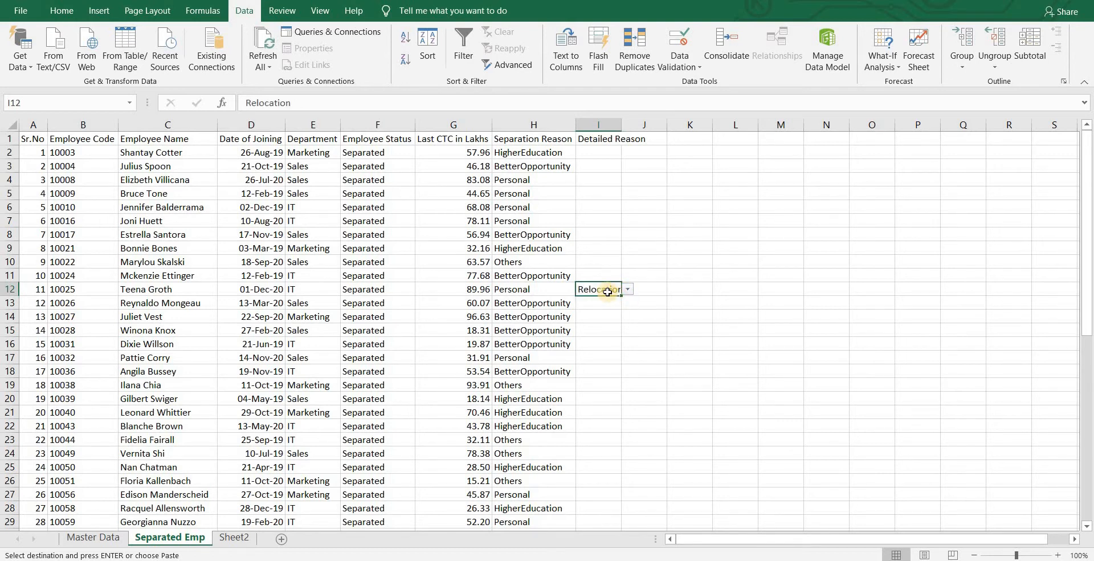
Change the Separation Reason in H12 to BetterOpportunity and the Detailed Reason in I12 to Compensation.
click(561, 289)
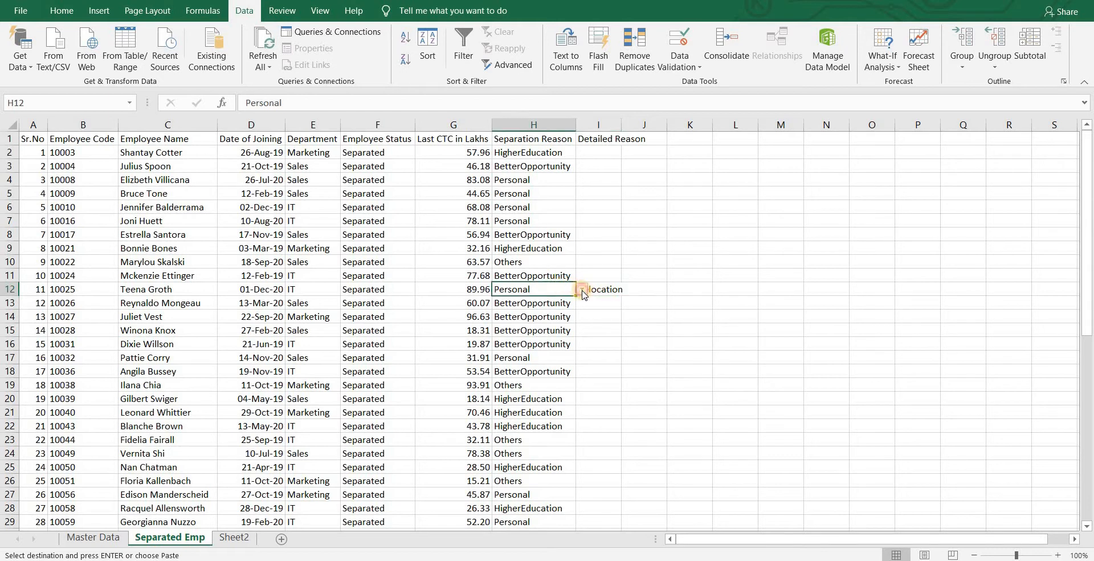
click(582, 292)
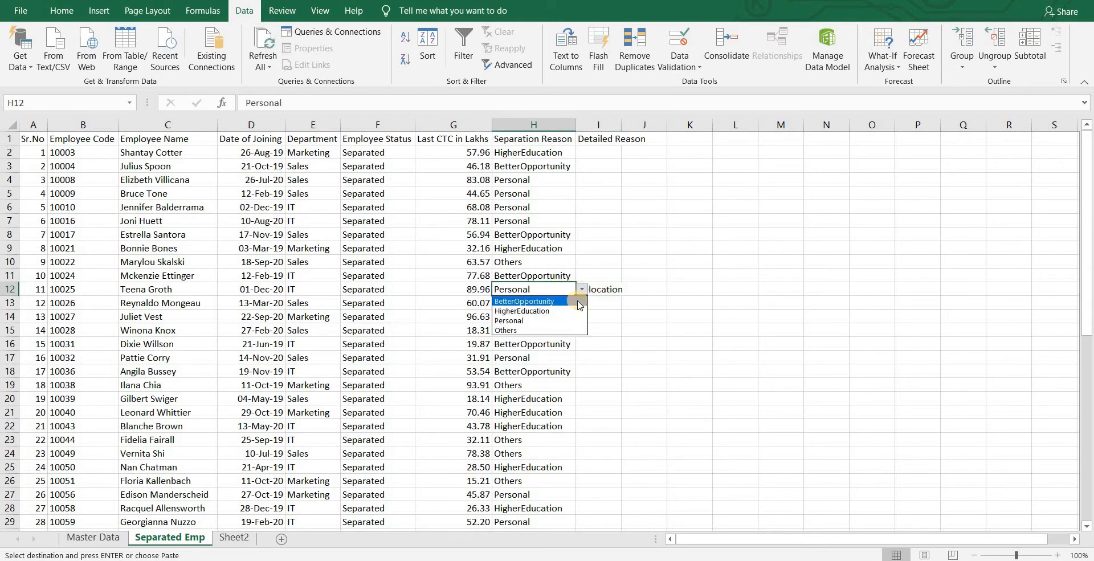
click(579, 301)
click(615, 289)
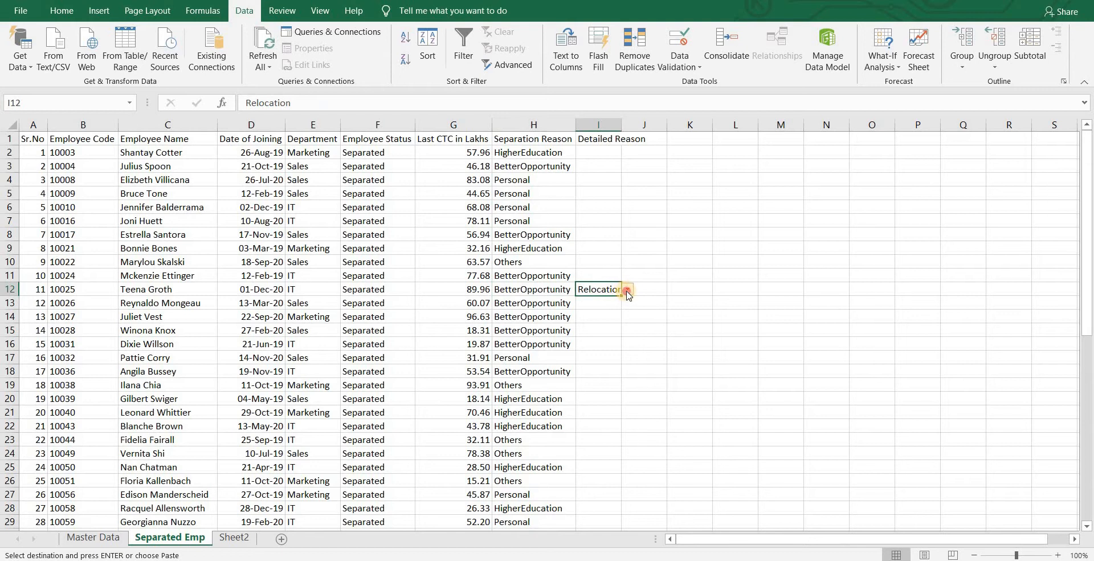
click(627, 290)
click(621, 302)
click(627, 289)
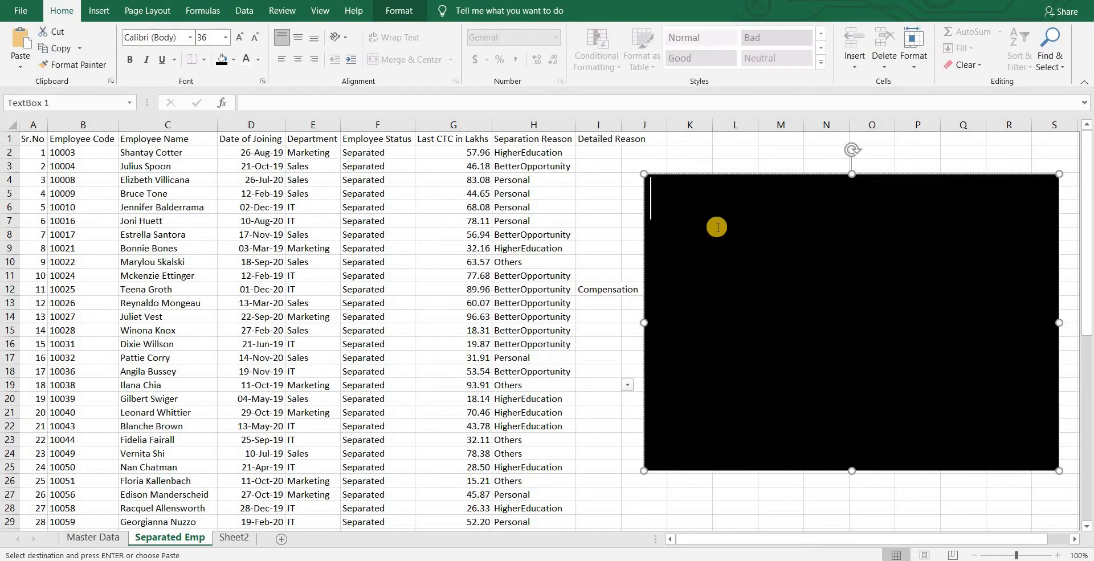
Write "Dependent Drop down list - list are called dependent drop down since the" in the black text box.
text(Dependent Drop down l)
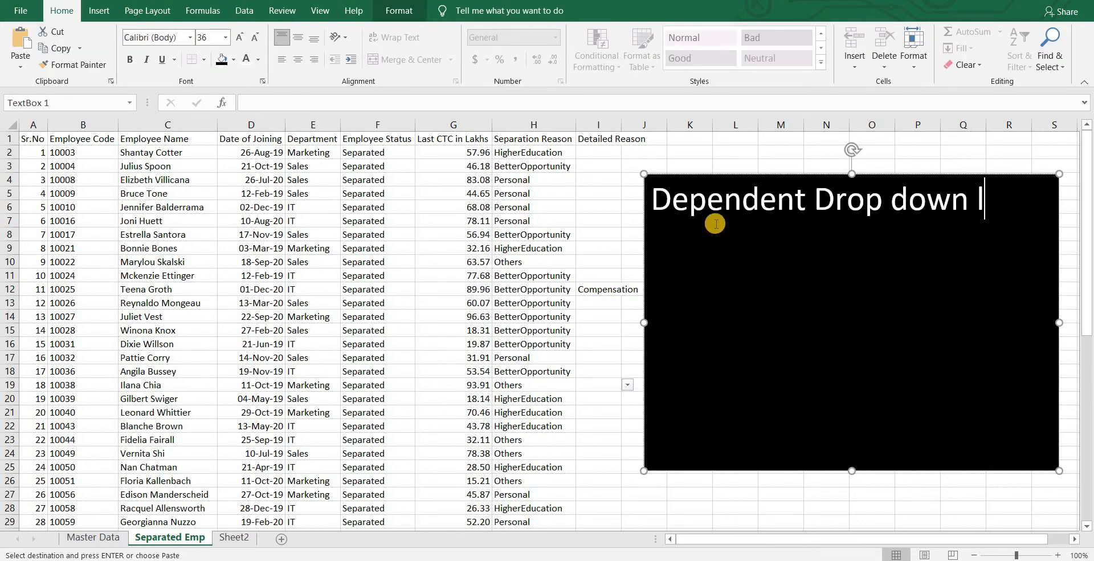
text(ist - list are called depen)
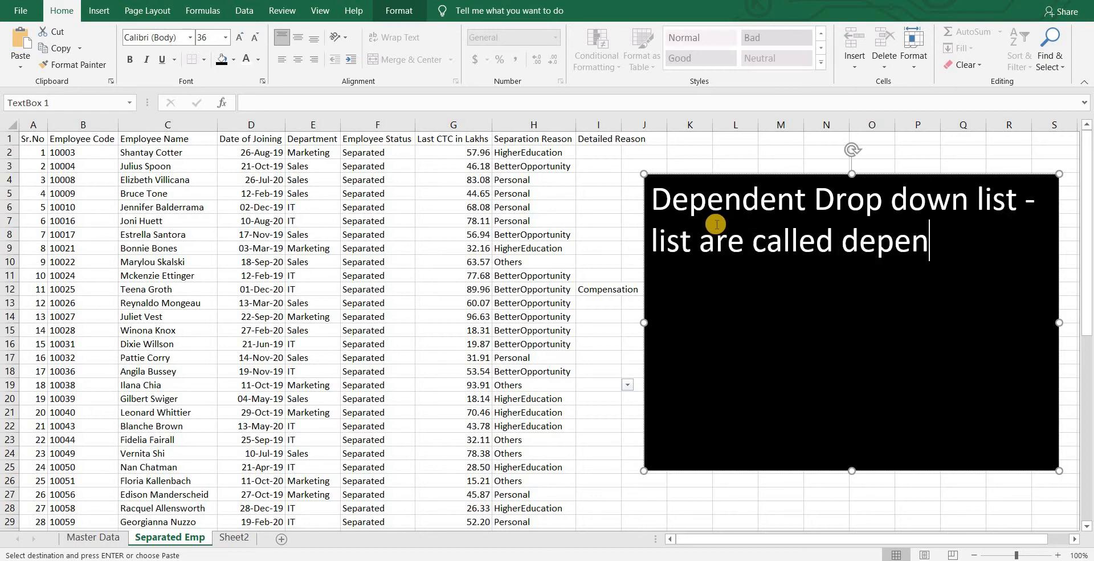
text(dent drop down since the)
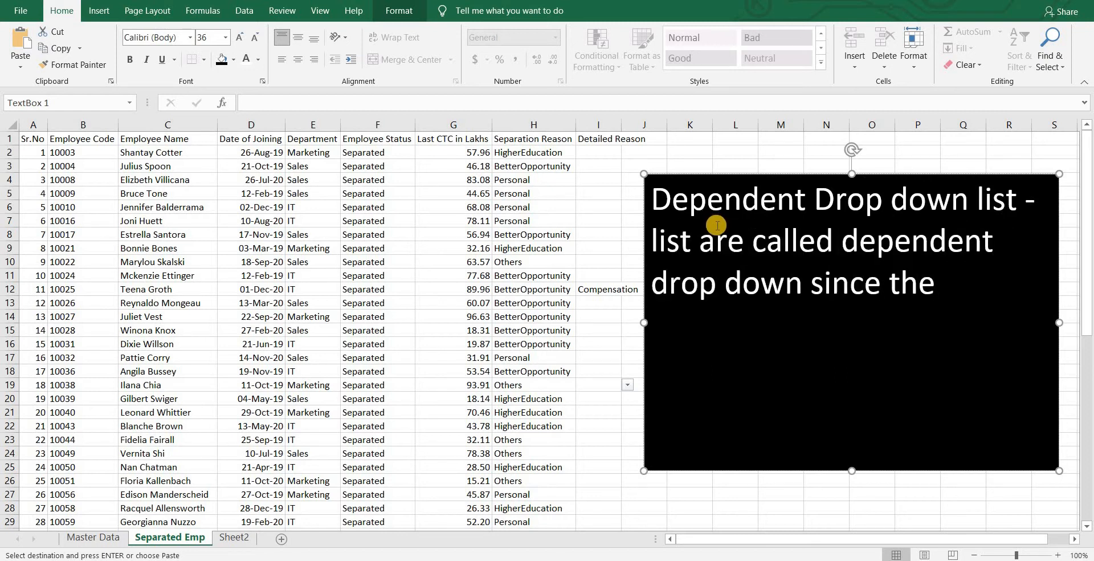
Complete the text box sentence with "list is dynamic and depends on another value selected in other drop down list".
text( list is dynamic and depen)
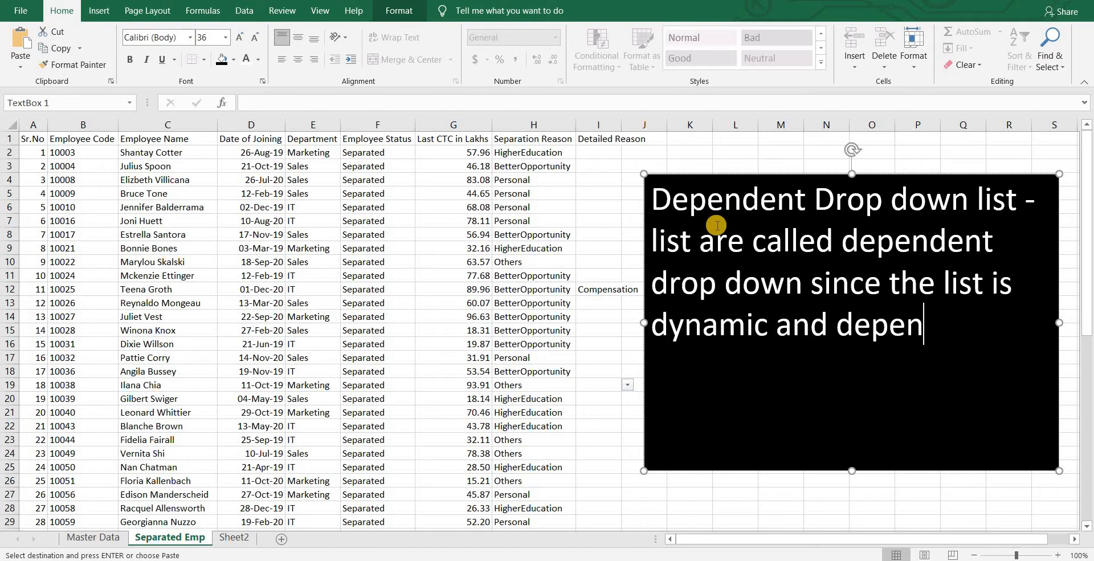
text(ds on another value)
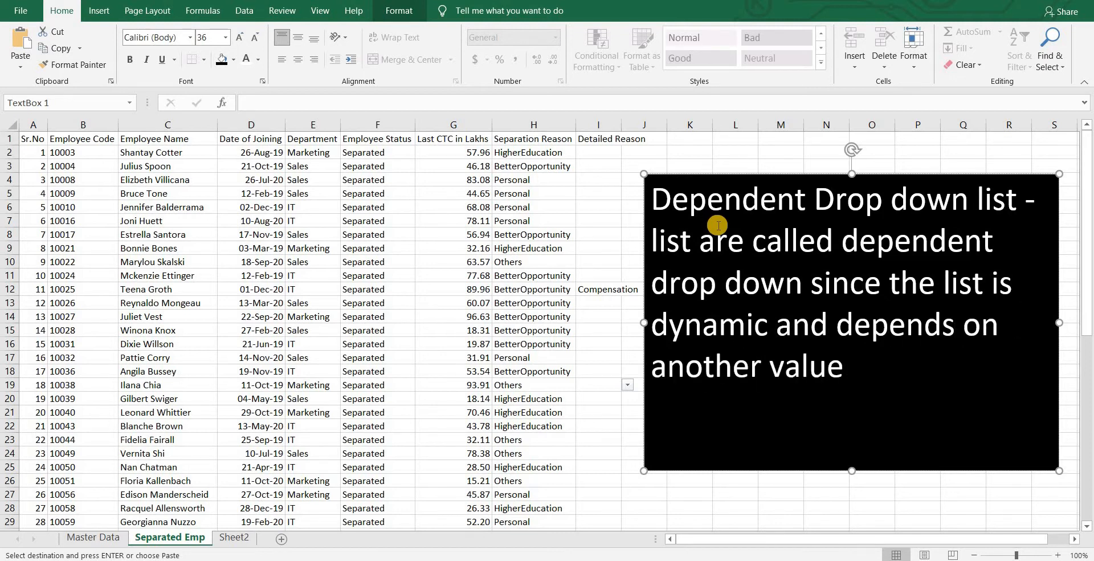
text( selected )
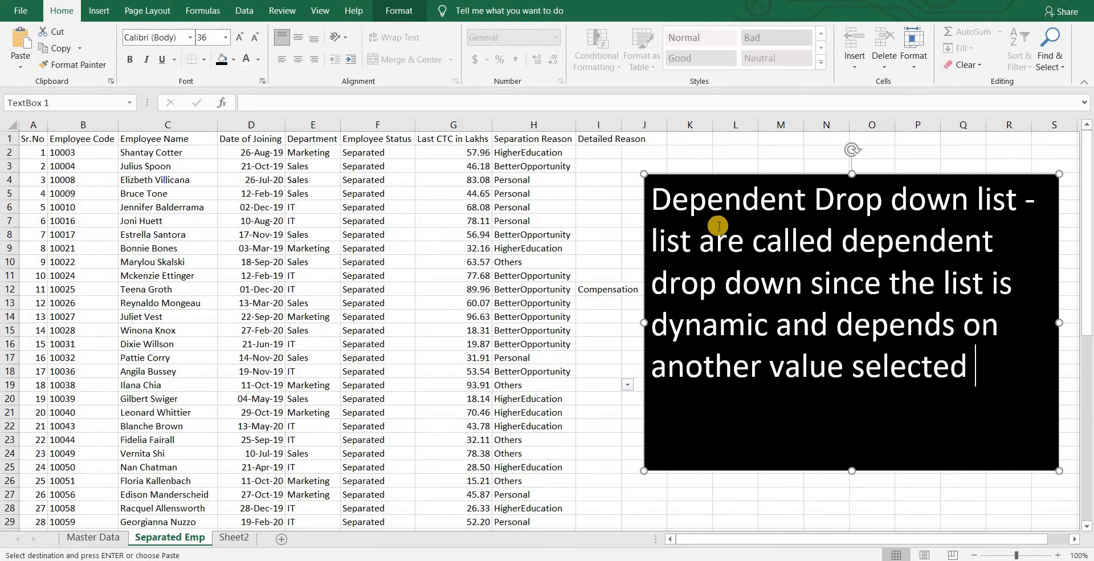
text(in o)
key(BackSpace)
text(other drop d)
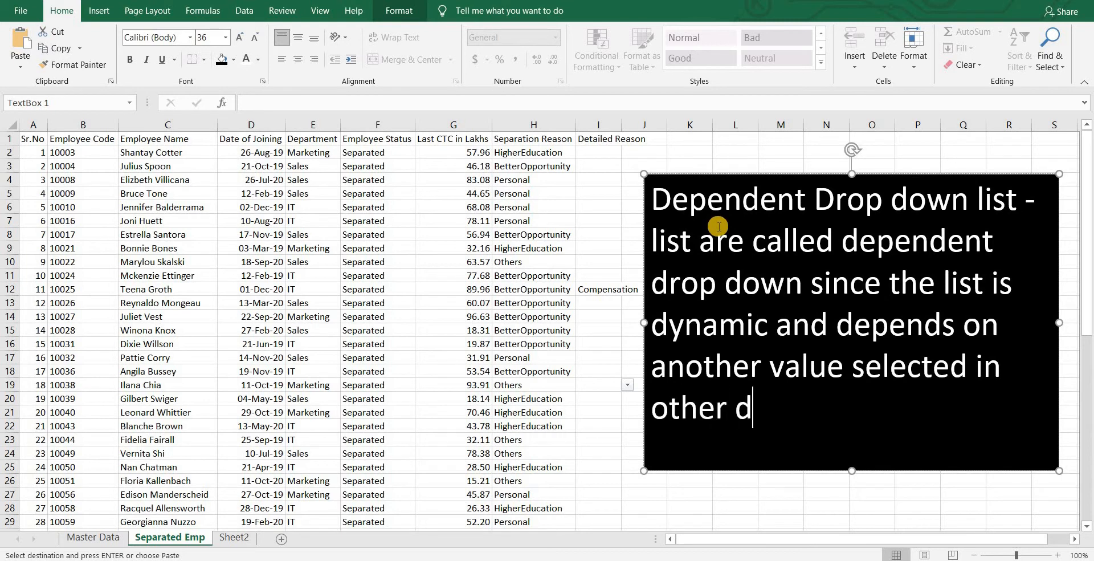
text(own list)
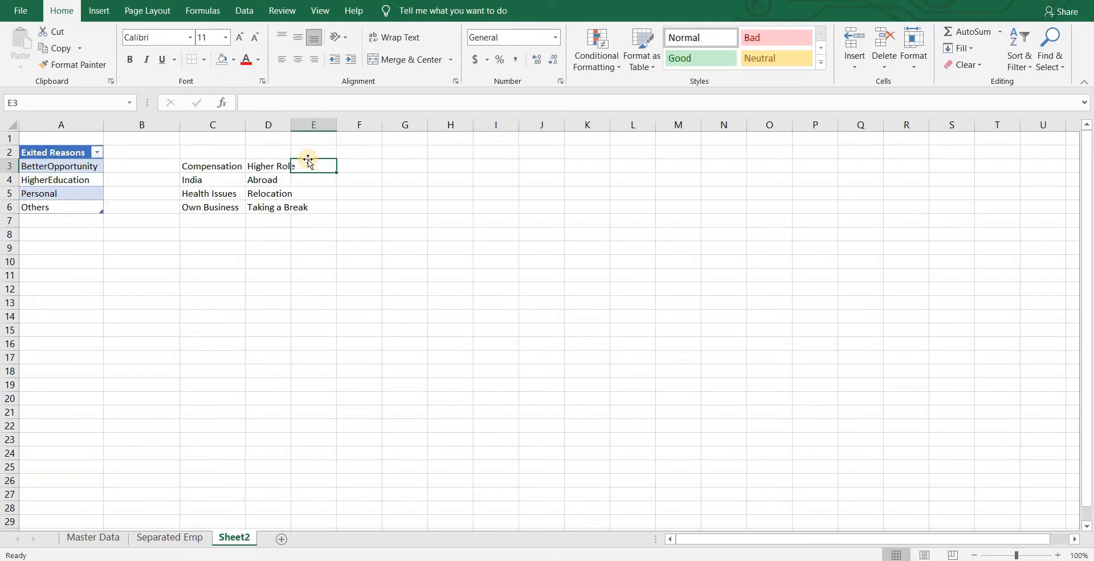
Review rows 3 to 6 of Sheet2 one by one, matching each exit reason with its detailed reasons.
key(shift+space)
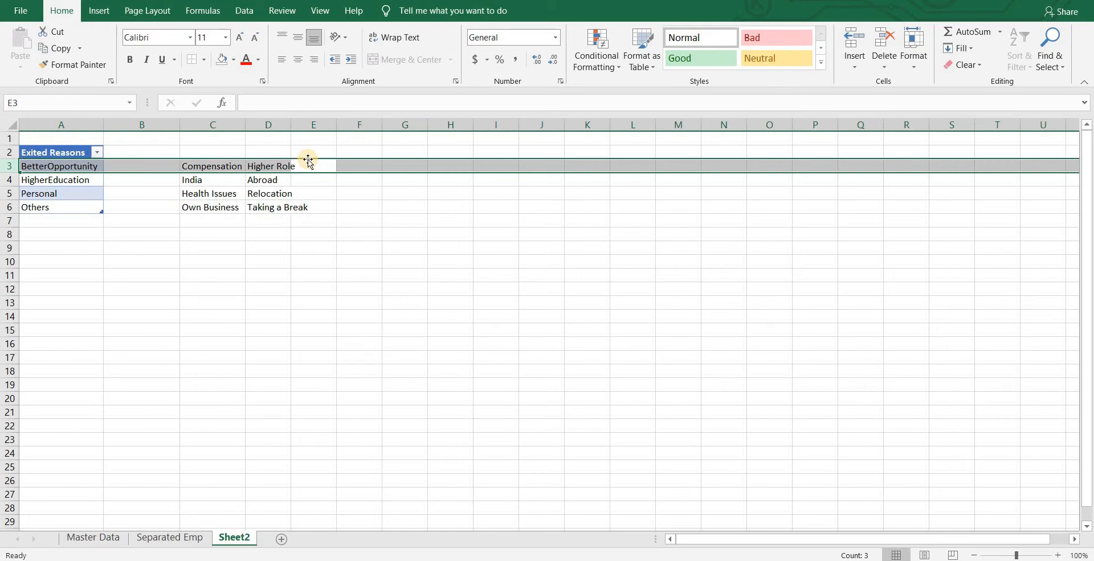
key(Down)
key(shift+space)
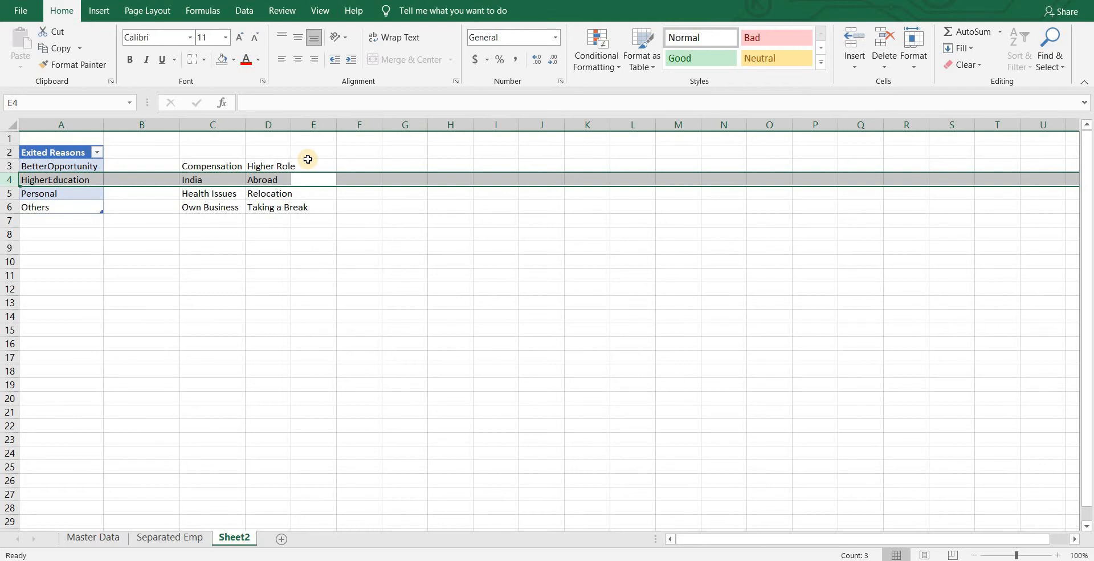
key(Down)
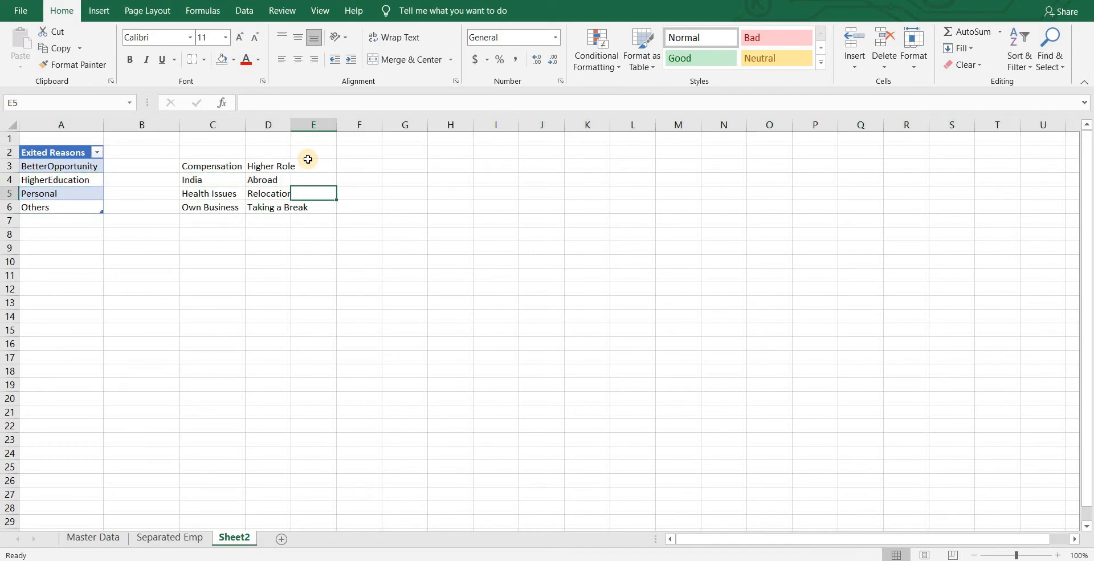
key(shift+space)
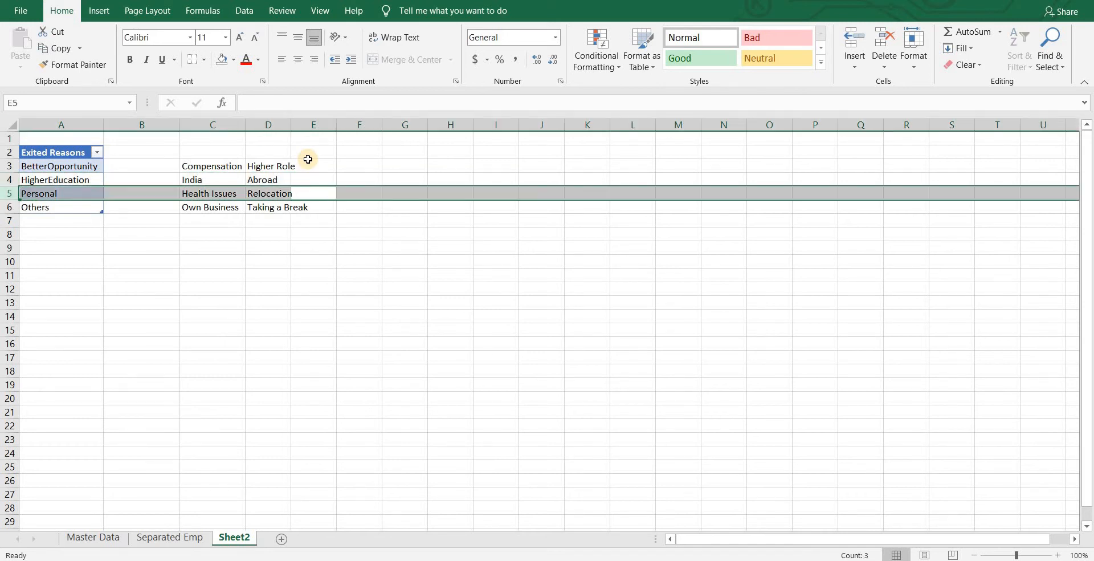
key(Left)
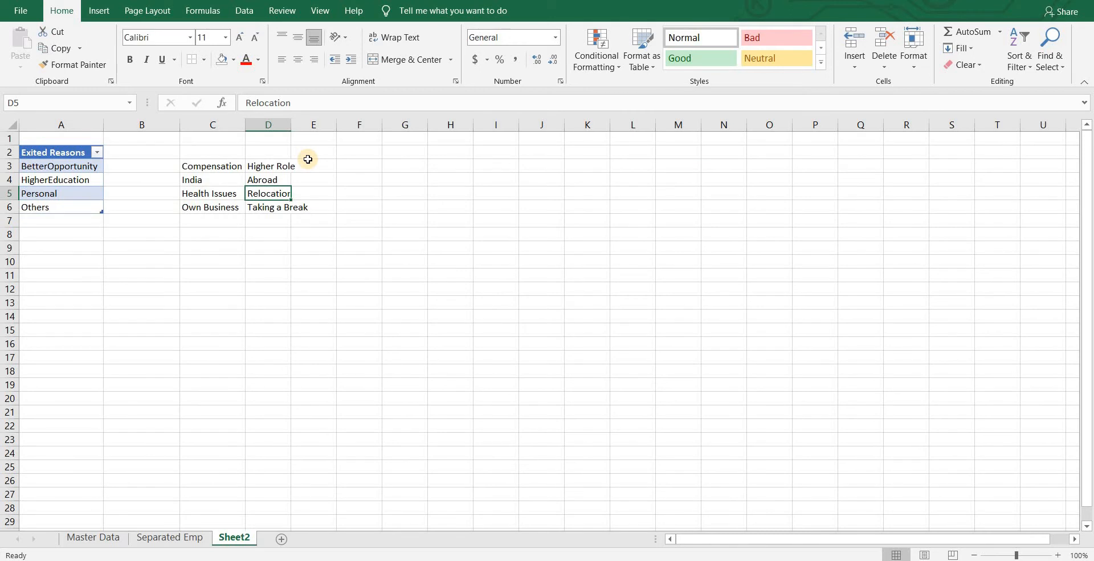
key(Down)
key(shift+space)
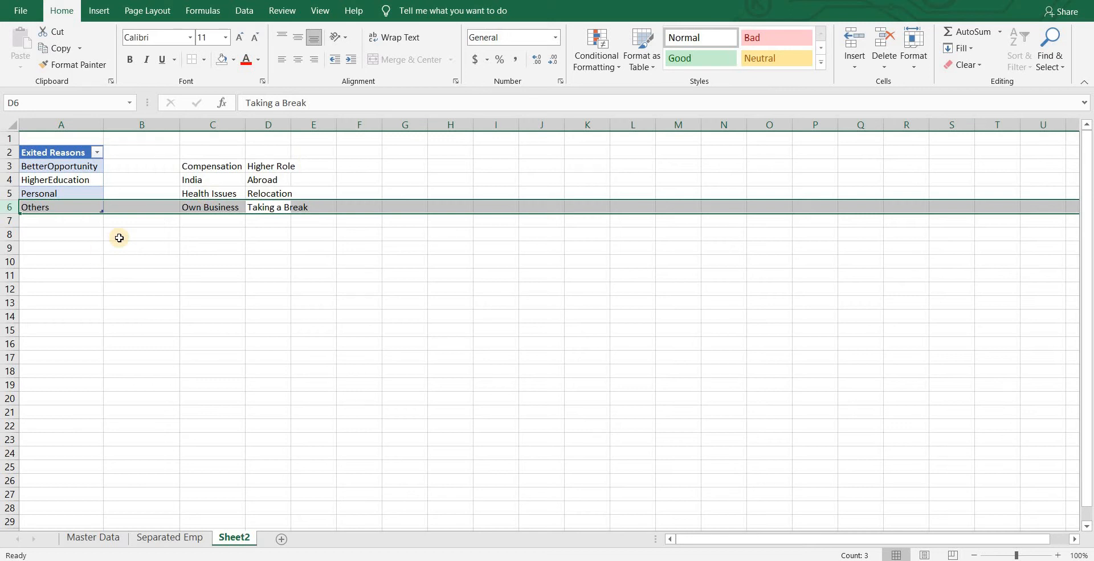
Enter the heading BetterOpportunity in A10 with Compensation and HigherRole beneath it.
click(85, 257)
text(BetterOpportunity)
key(Return)
text(Compensation)
key(Return)
text(HigherRole)
key(Tab)
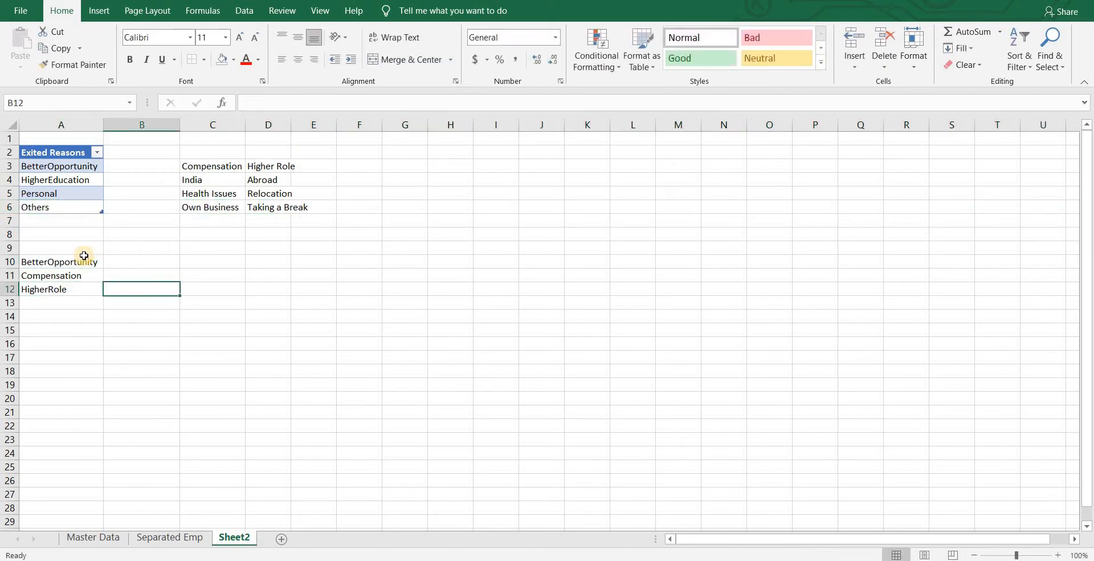
Enter the heading HigherEducation in B10 with India and Abroad beneath it.
key(Up)
key(Up)
text(Higher)
key(BackSpace)
key(BackSpace)
key(BackSpace)
key(BackSpace)
text(gherEducation)
key(Return)
text(India)
key(Return)
text(Abr)
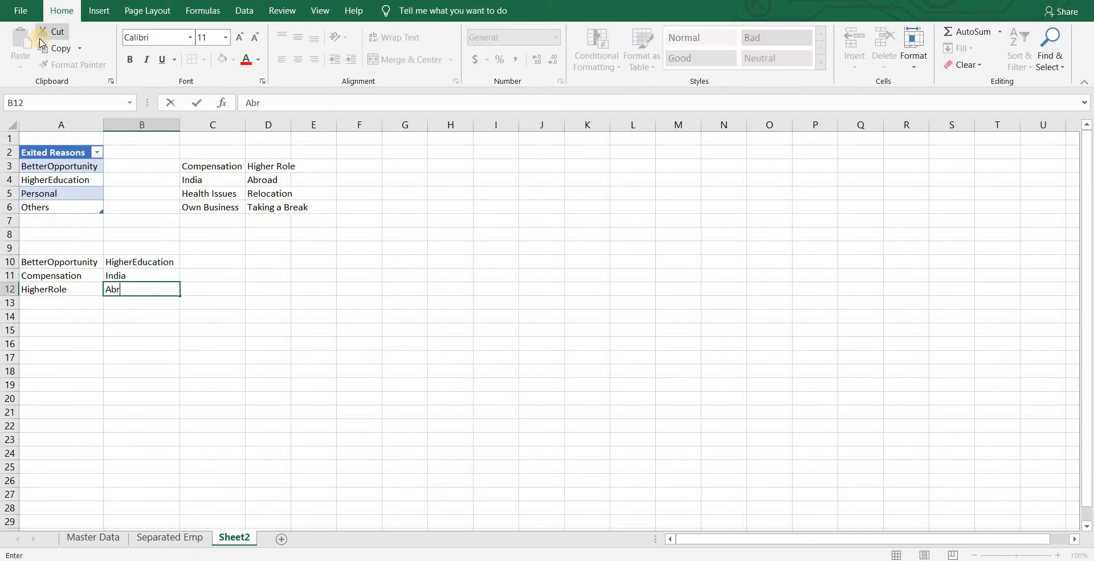
text(oad)
key(Tab)
Enter the heading Personal in C10 with HealthIssues and Relocation beneath it.
key(Up)
key(Up)
text(Personal)
key(Return)
text(HealthIssues)
key(Return)
text(Relocation)
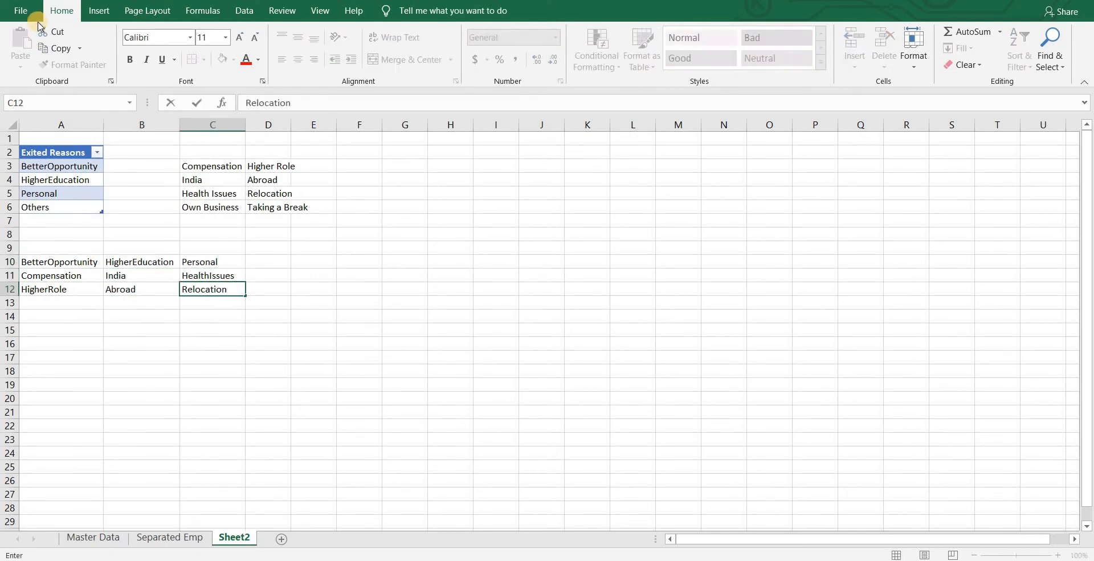
key(Tab)
Enter the heading Others in D10 with OwnBusiness and TakingaBreak beneath it.
key(Up)
key(Up)
text(Others)
key(Return)
text(OwnBusiness)
key(Return)
text(TakingaBreak)
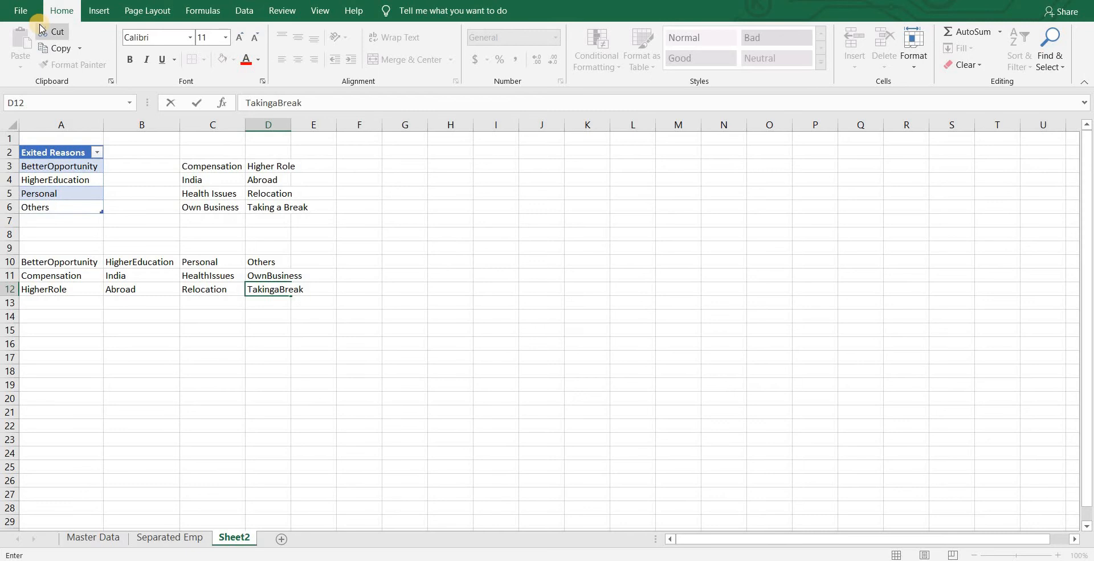
key(Return)
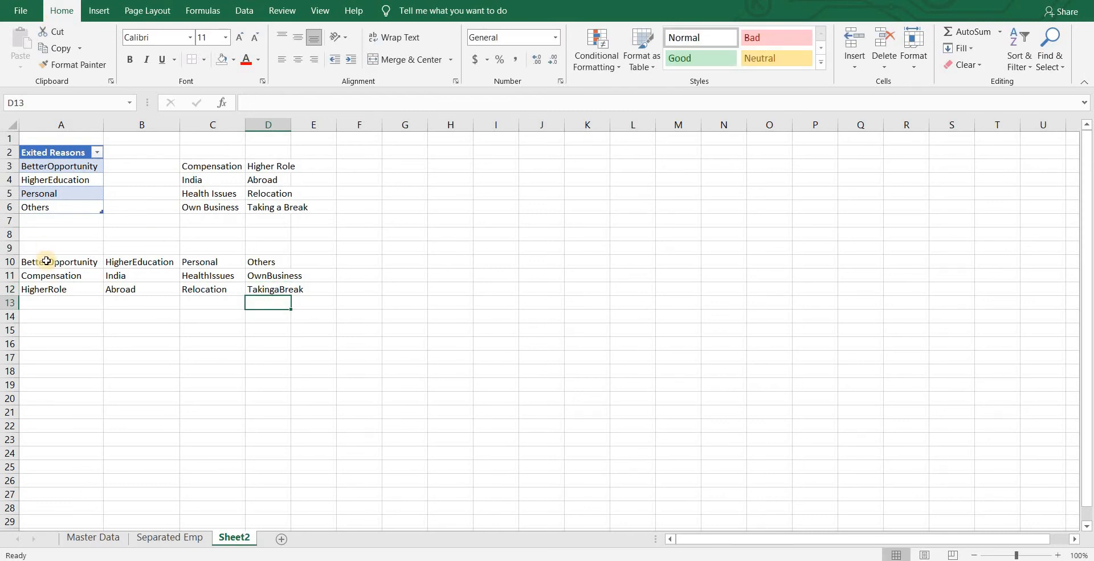
Create named ranges from A10:D12 on Sheet2, using only the top row as the names.
drag(47, 261, 268, 289)
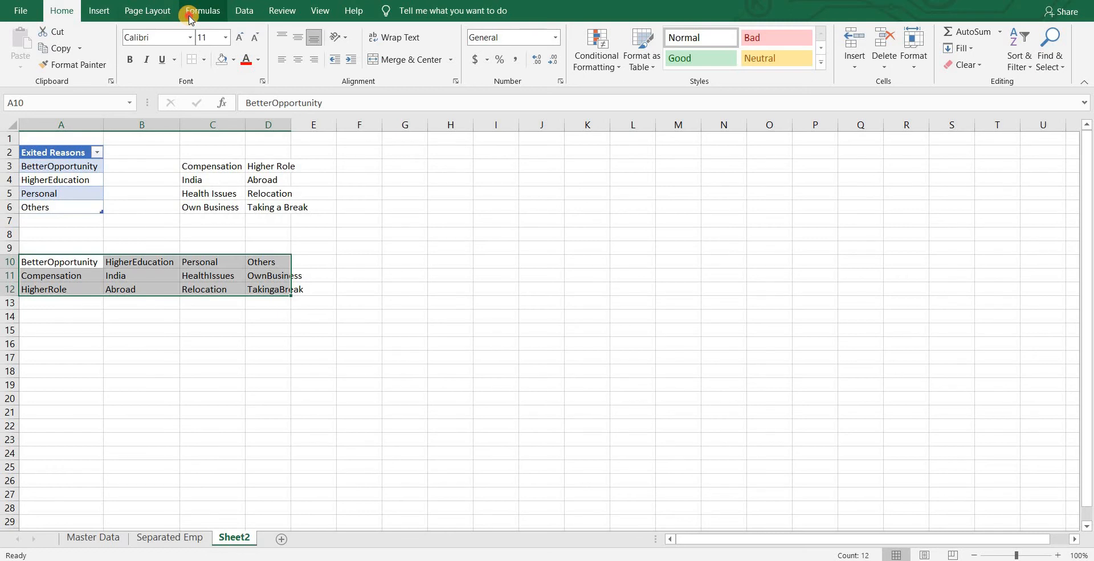
click(189, 11)
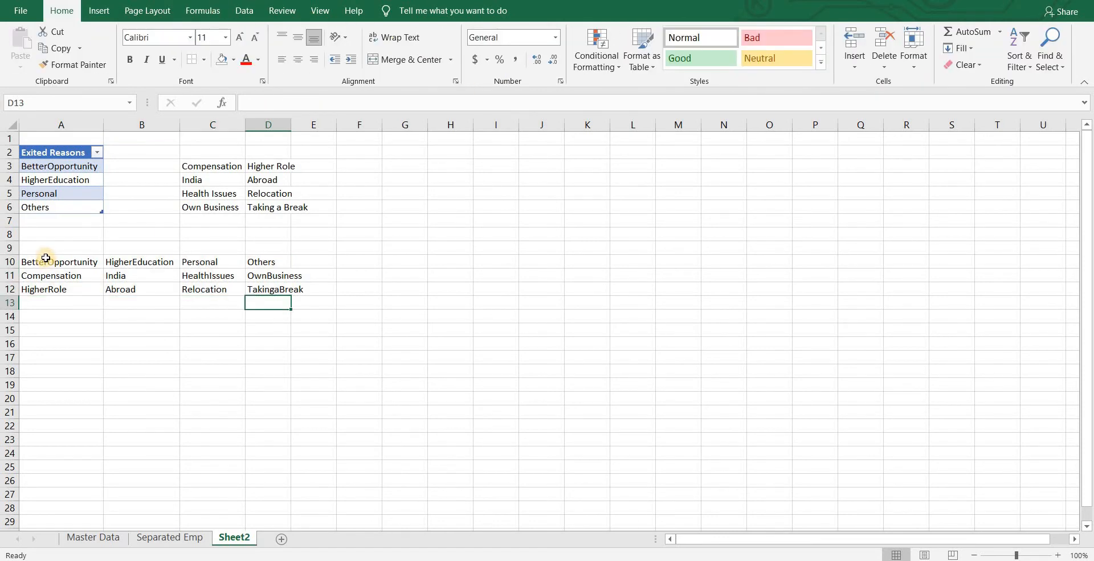
drag(46, 257, 305, 288)
click(203, 11)
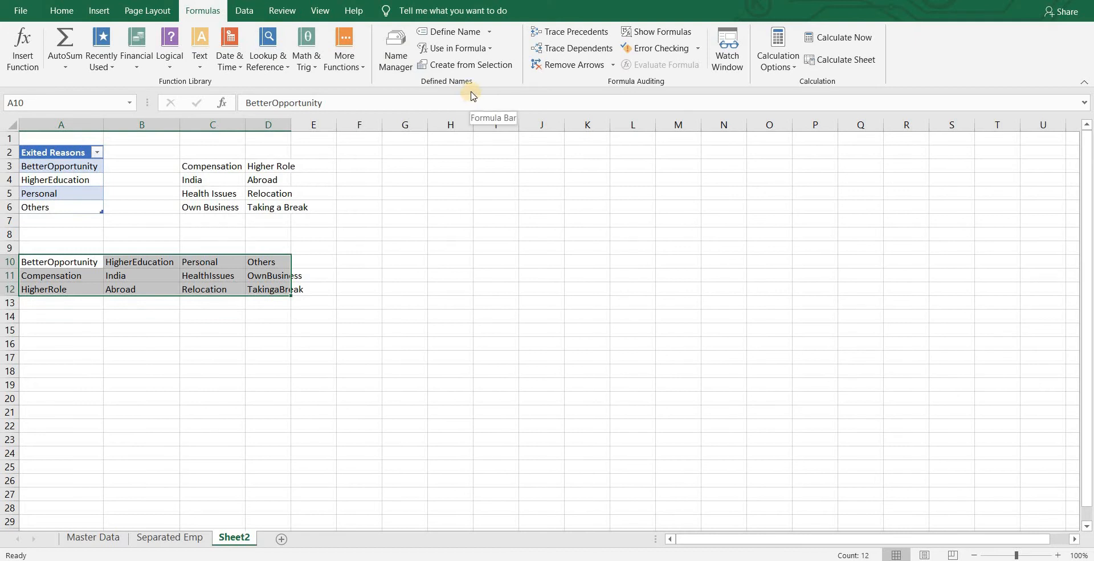
click(464, 65)
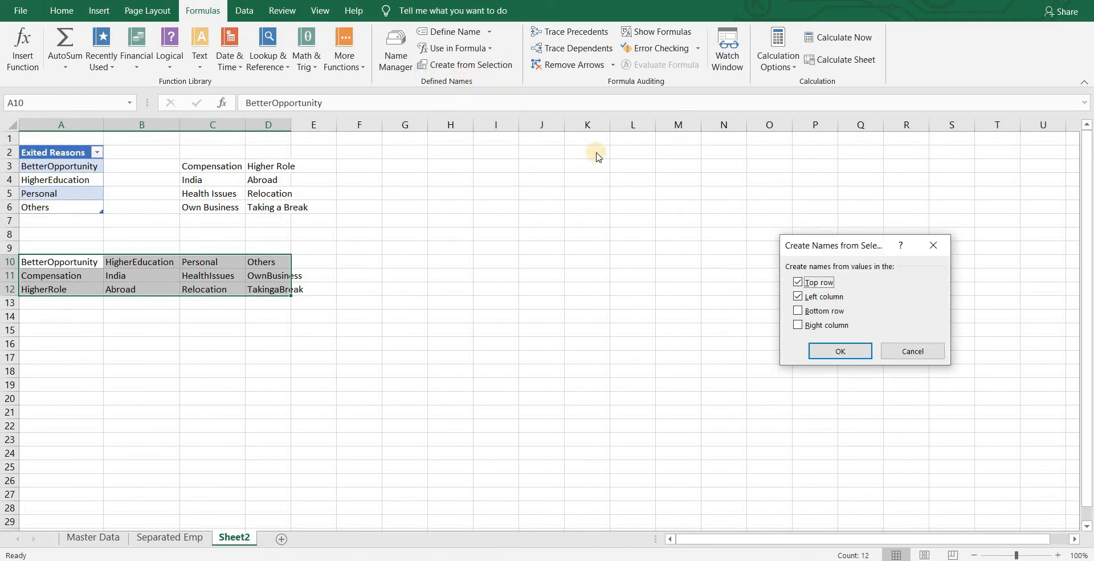
click(801, 301)
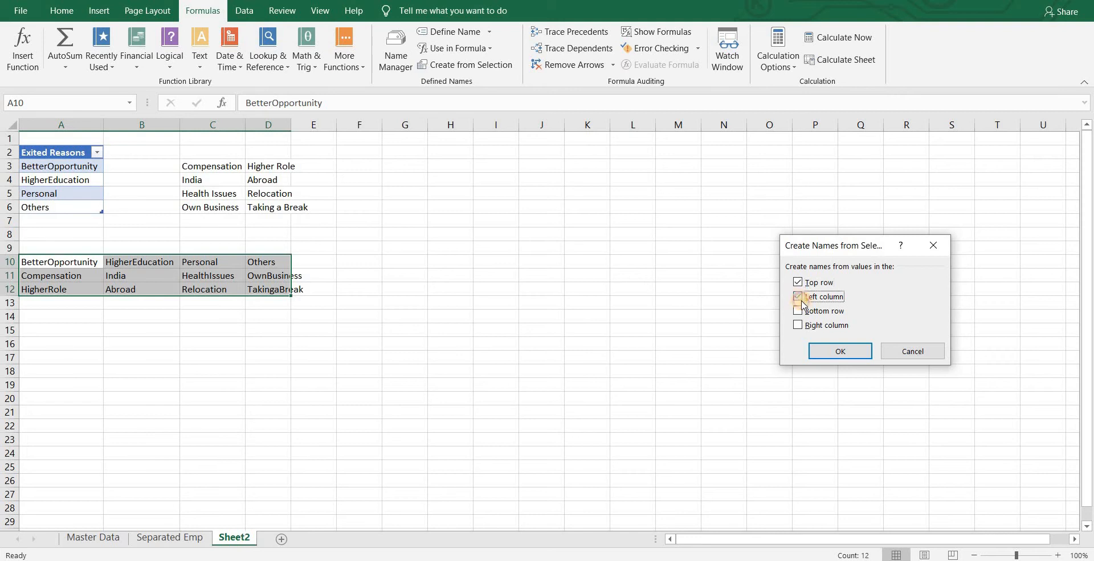
click(841, 352)
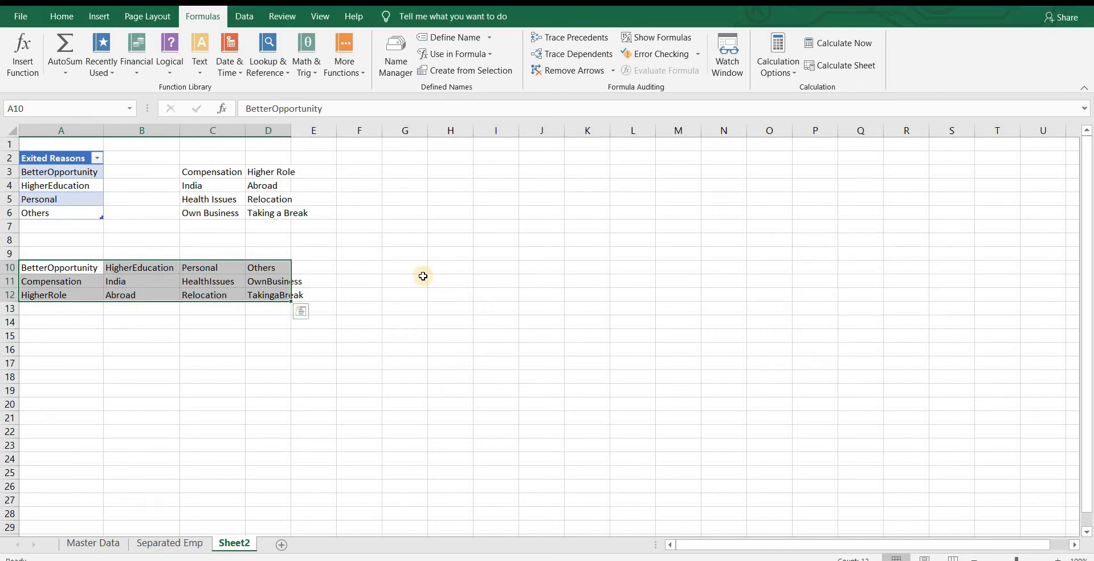
Check the range names assigned to A11:A12 and B11:B12.
click(228, 290)
drag(62, 281, 71, 295)
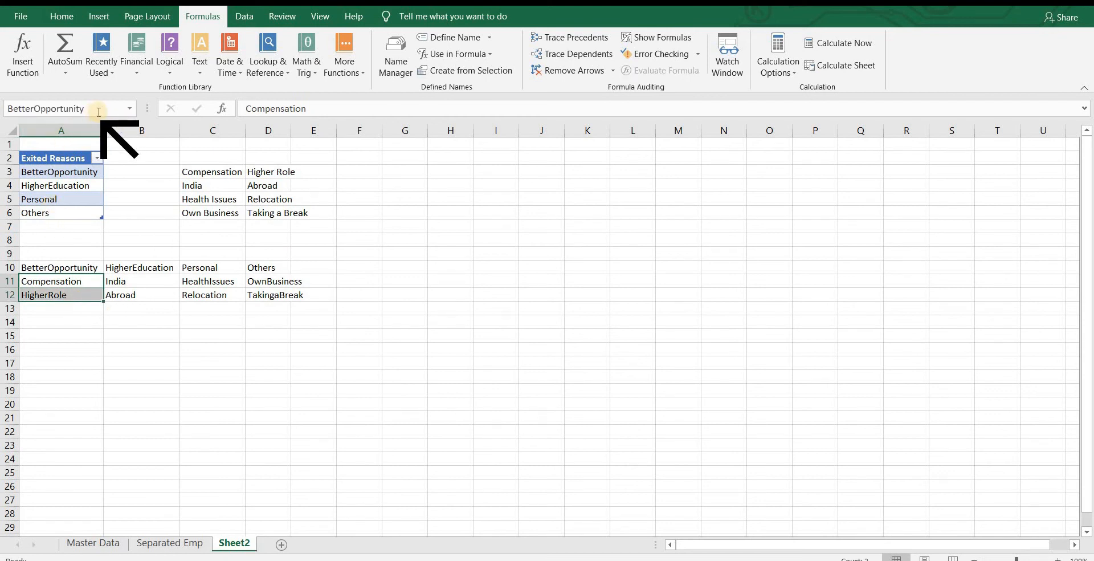
drag(152, 275, 151, 295)
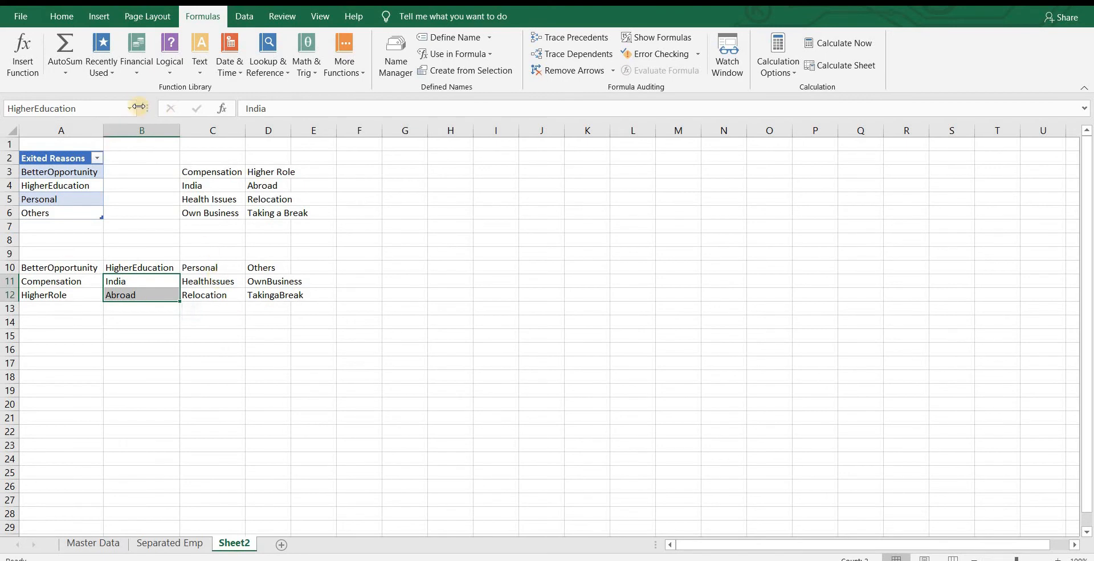
Name the range D11:D12 Others.
click(276, 281)
drag(280, 284, 278, 292)
click(54, 103)
text(1)
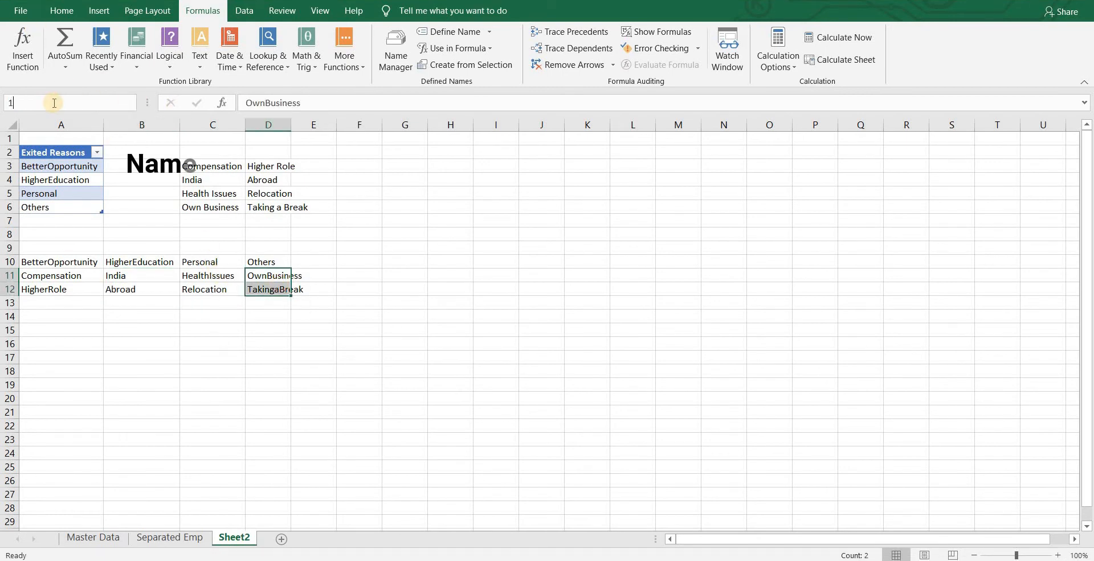
text(thers)
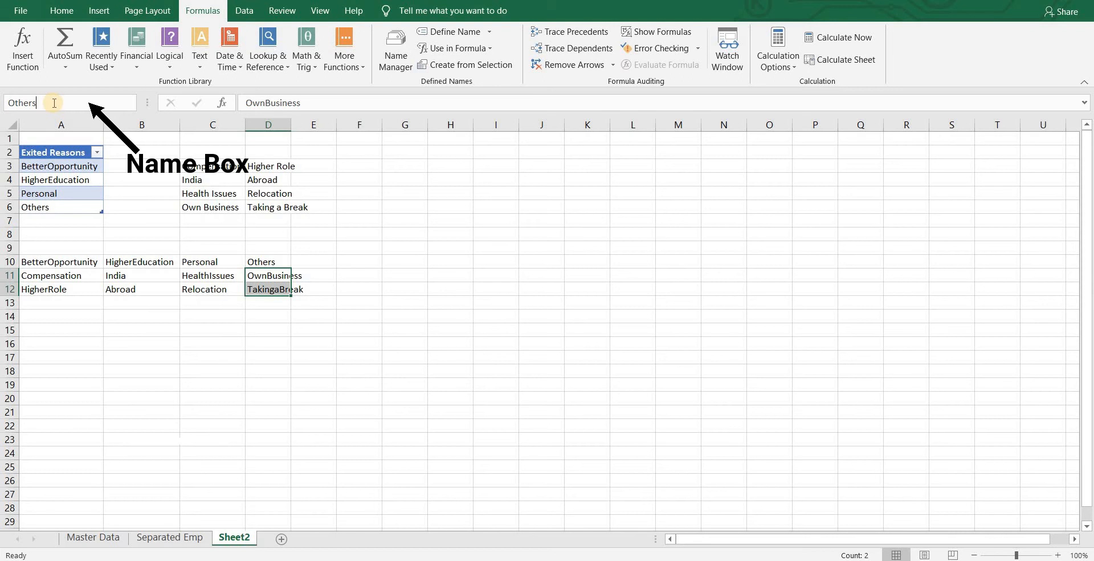
key(Return)
click(171, 315)
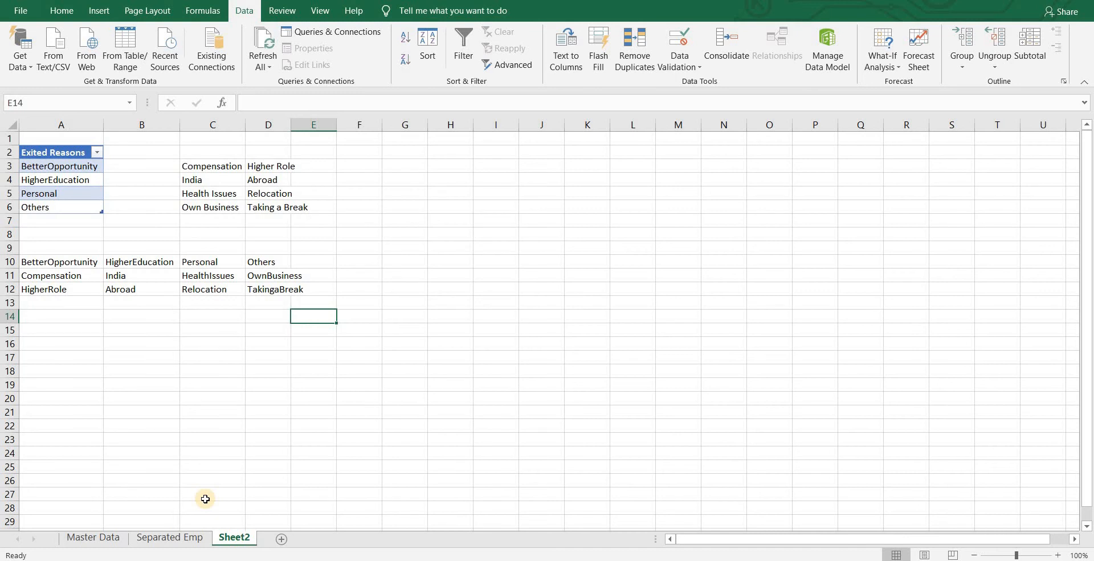
Enter the heading Detailed Reason in I1 of the Separated Emp sheet.
click(169, 536)
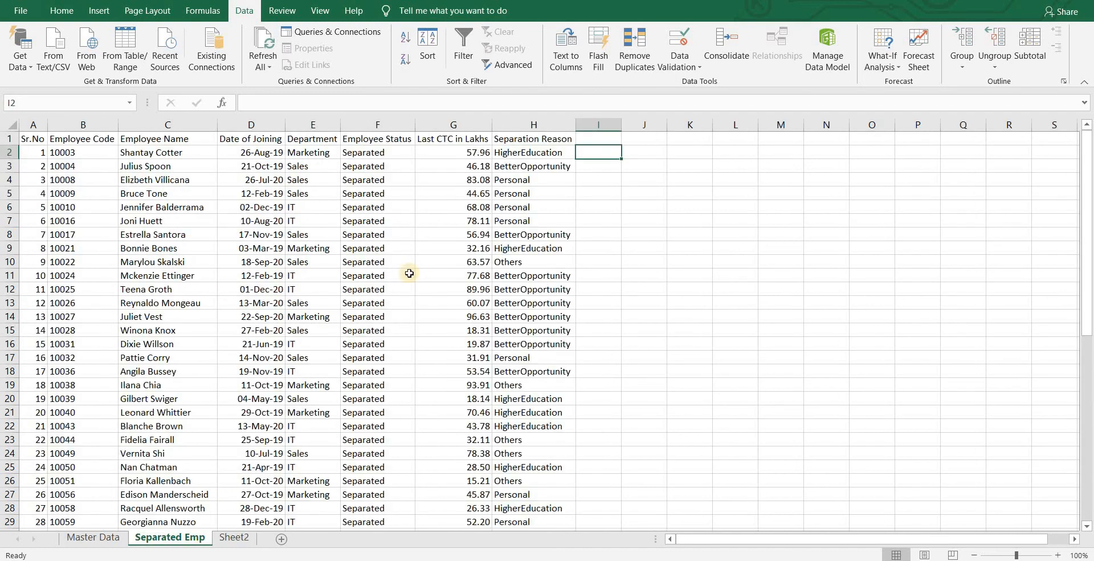
click(582, 139)
text(Detailed Reason)
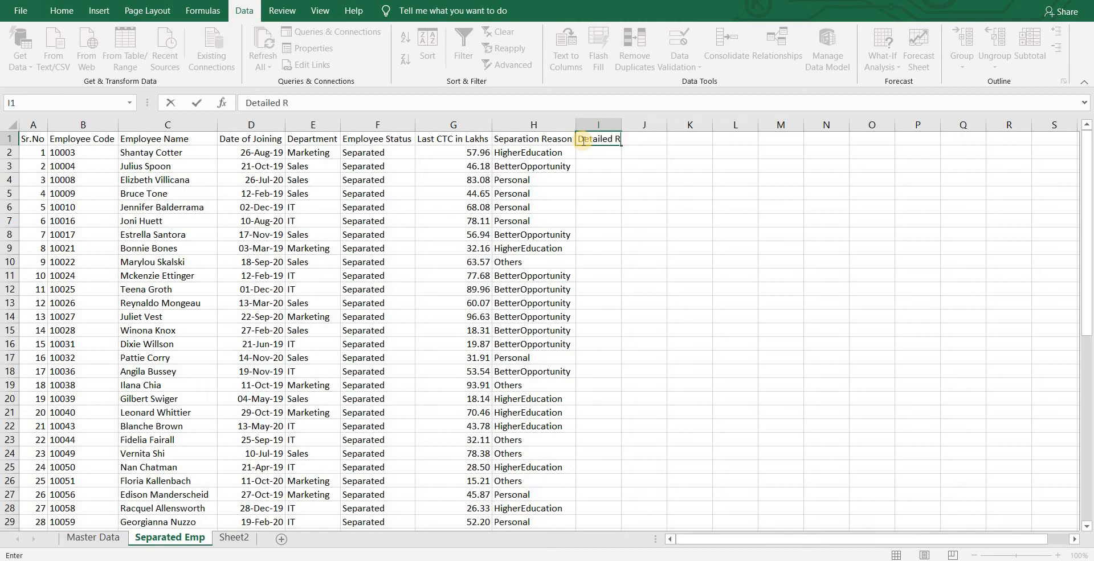
key(Return)
Apply List data validation to I2:I55 with the source =INDIRECT(H2).
key(shift+Down)
key(shift+Down)
key(shift+Down)
key(shift+Down)
key(shift+Down)
key(shift+Down)
key(shift+Down)
key(shift+Down)
key(shift+Down)
key(shift+Down)
key(shift+Down)
key(shift+Down)
key(shift+Down)
key(shift+Down)
key(shift+Down)
key(shift+Down)
key(shift+Down)
key(shift+Down)
key(shift+Down)
key(shift+Down)
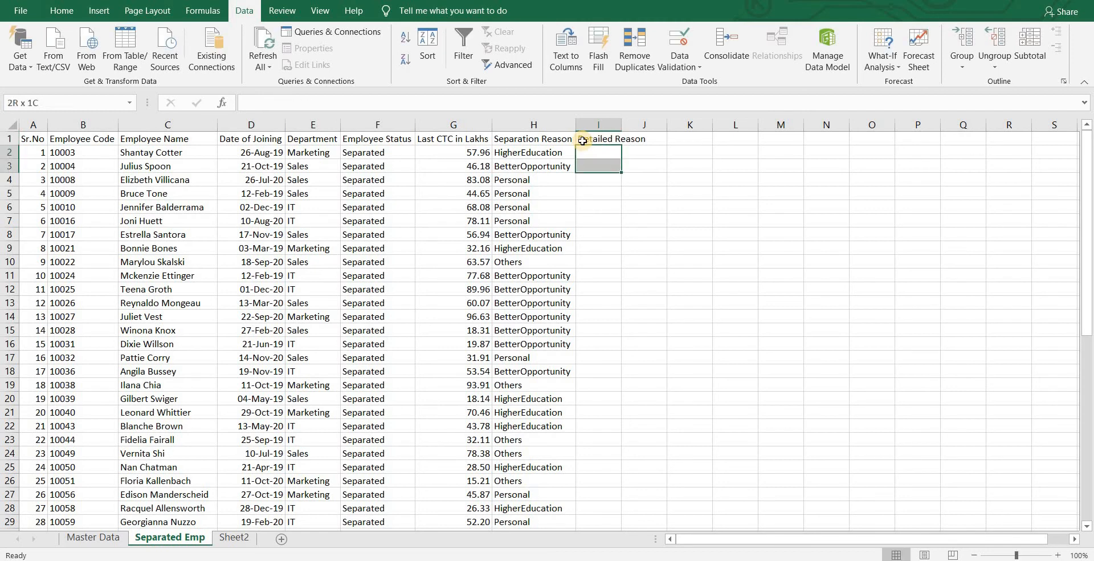
key(shift+Up)
key(shift+Up)
key(shift+Up)
key(shift+Up)
key(shift+Up)
key(shift+Up)
key(shift+Up)
key(shift+Up)
key(shift+Up)
key(shift+Up)
key(shift+Up)
key(shift+Up)
key(shift+Up)
key(shift+Up)
key(shift+Up)
key(shift+Up)
key(shift+Up)
key(shift+Down)
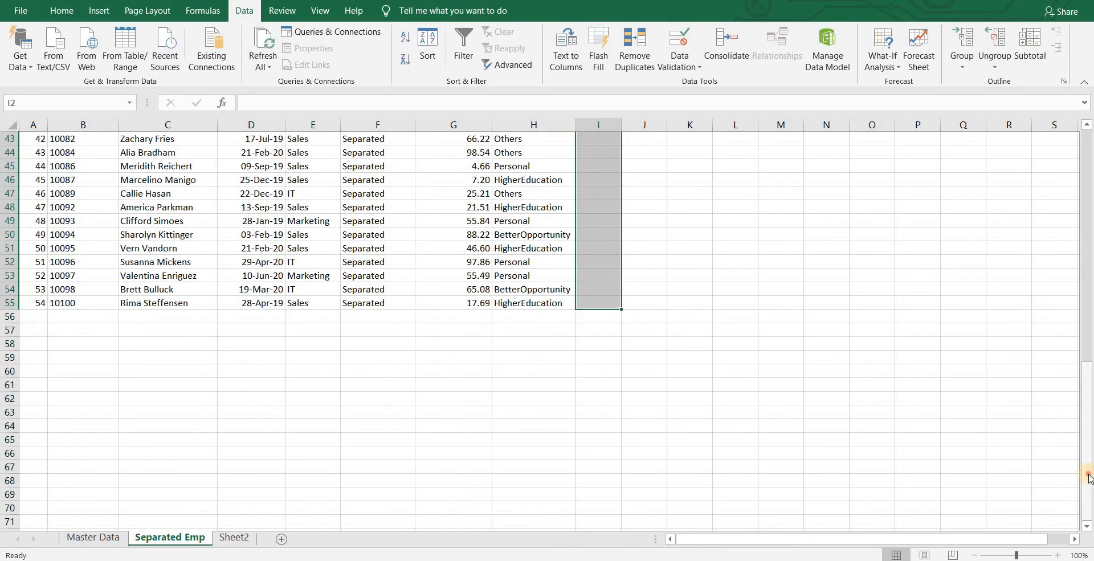
scroll(777, 226, up, 14)
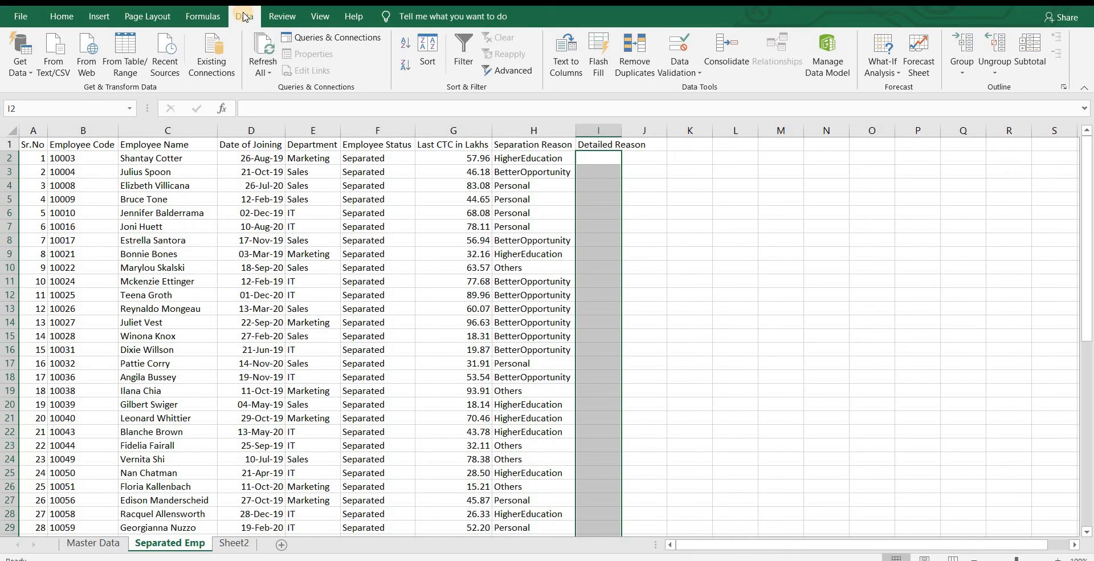
click(674, 56)
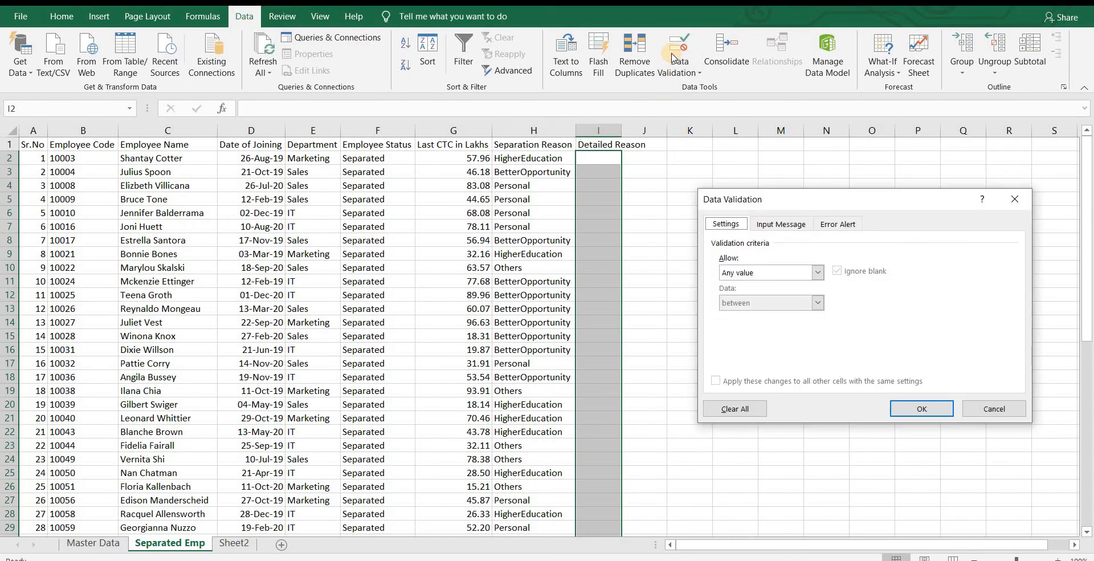
click(765, 273)
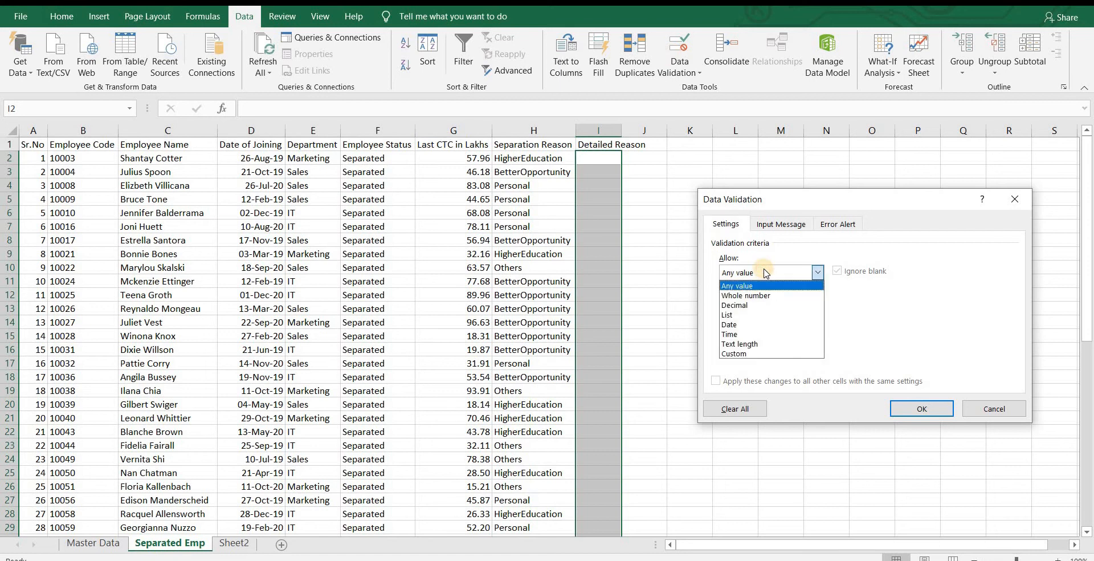
click(769, 315)
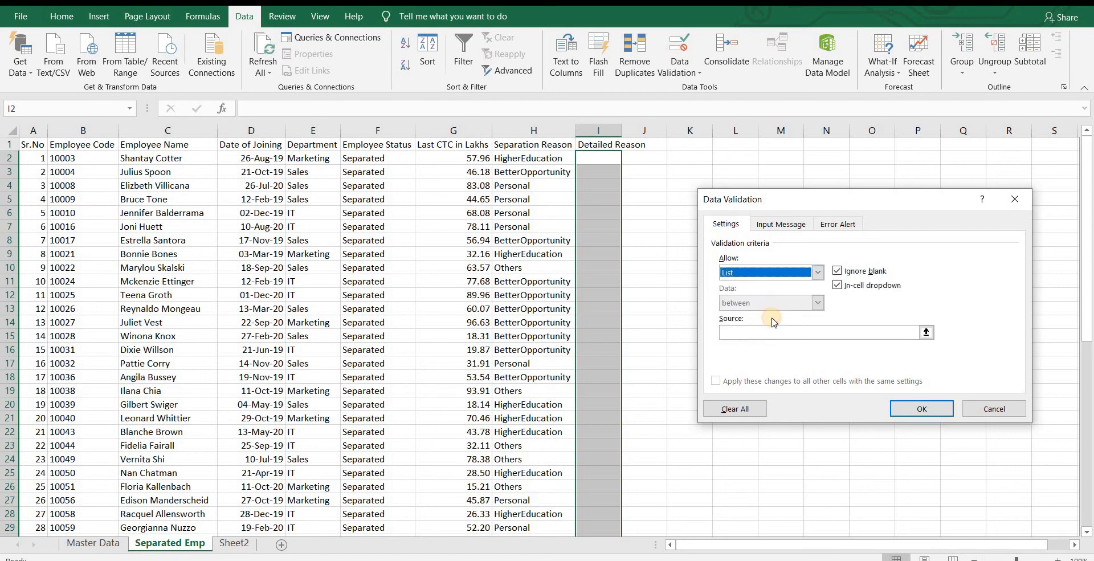
click(740, 332)
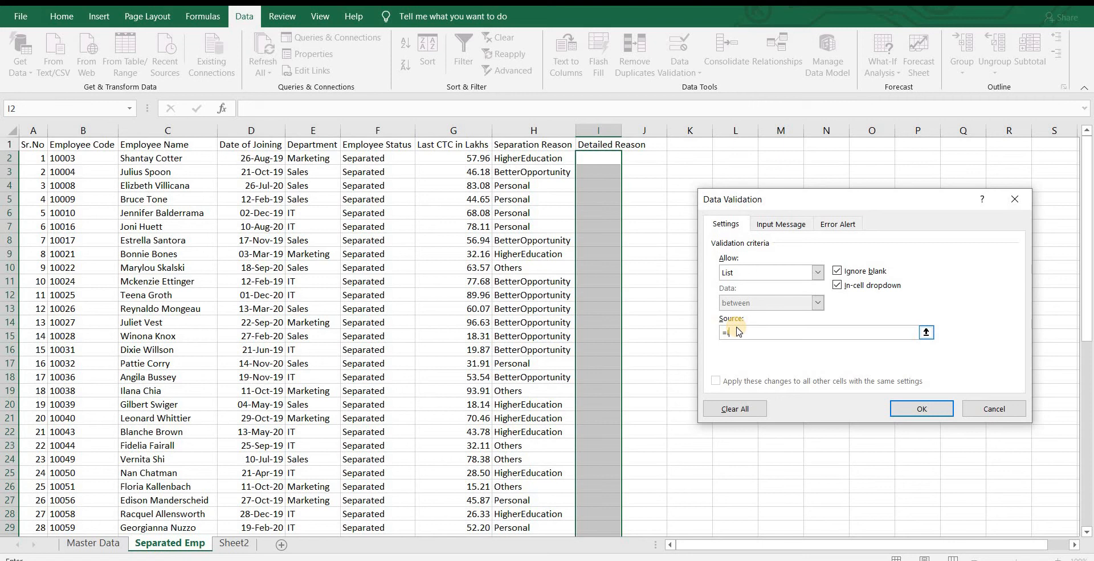
text(INDIRECT)
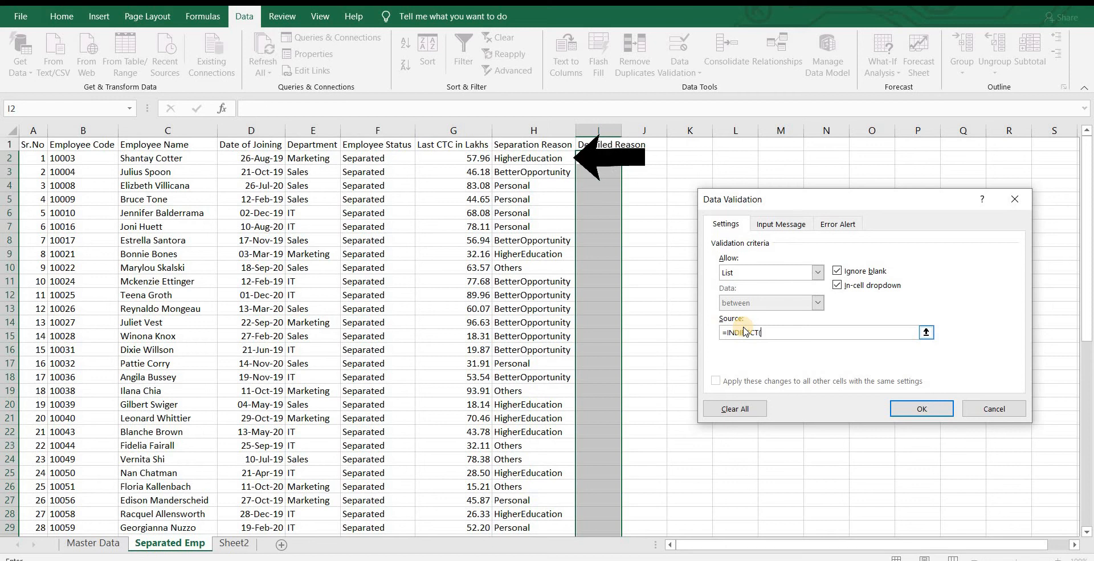
text((H2)
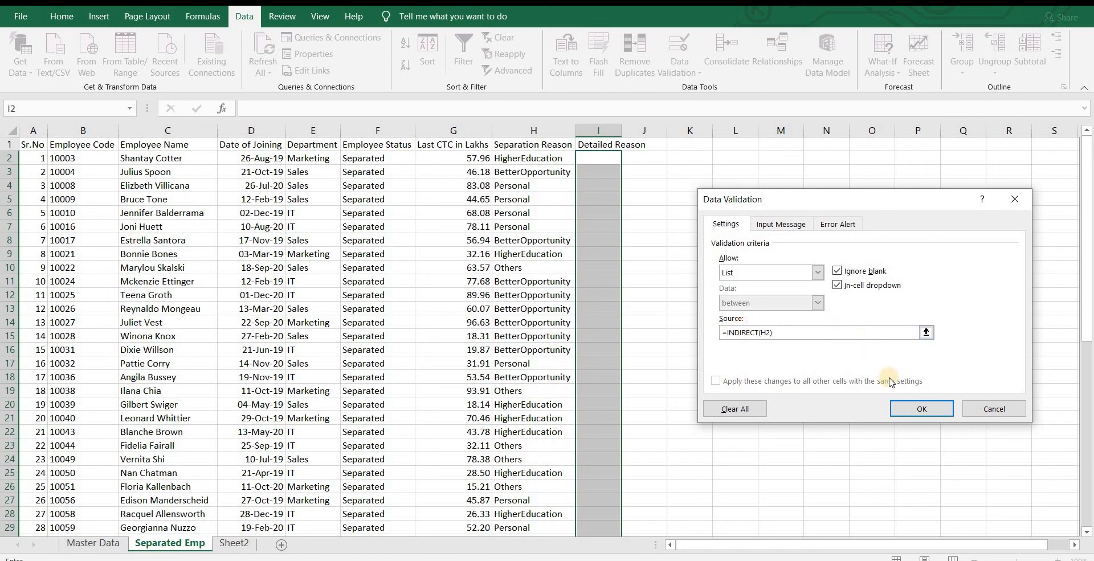
click(921, 408)
Check the Detailed Reason choices offered in I2 and I3 against the Separation Reasons in their rows.
click(533, 158)
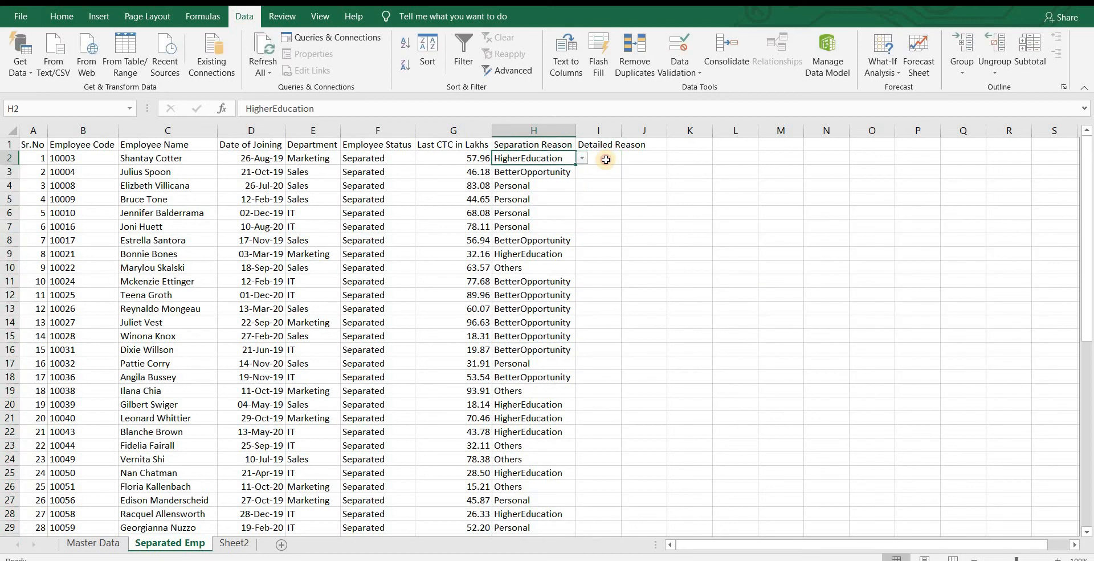
click(609, 158)
click(628, 160)
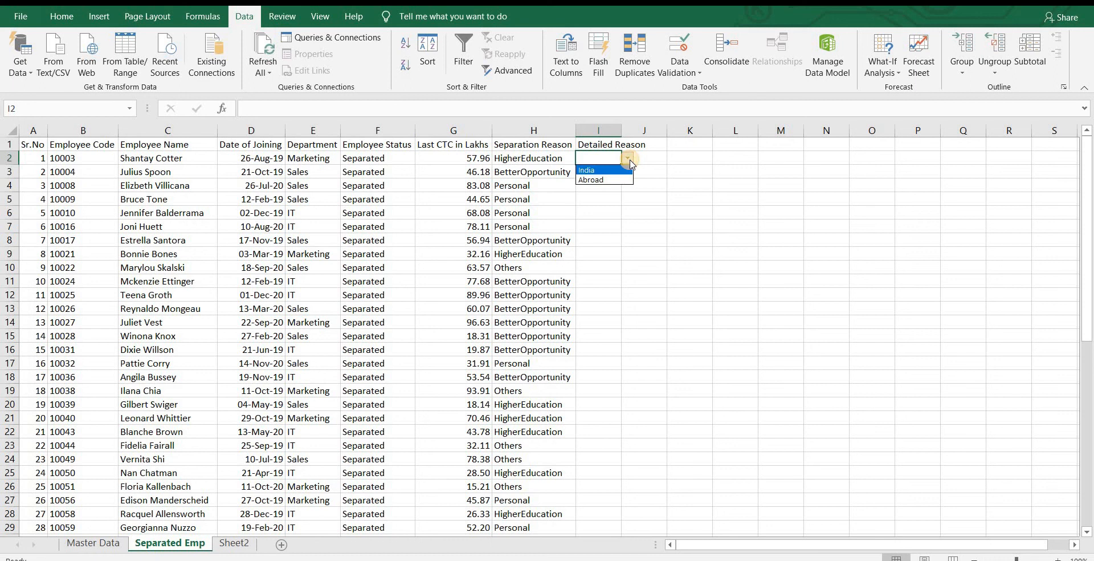
click(516, 164)
click(521, 172)
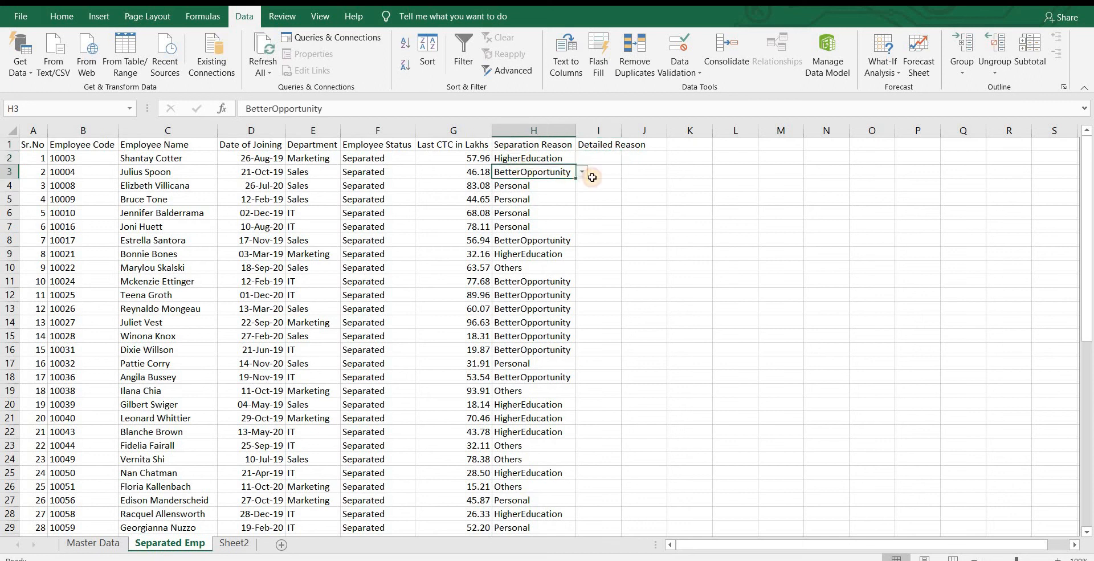
click(598, 174)
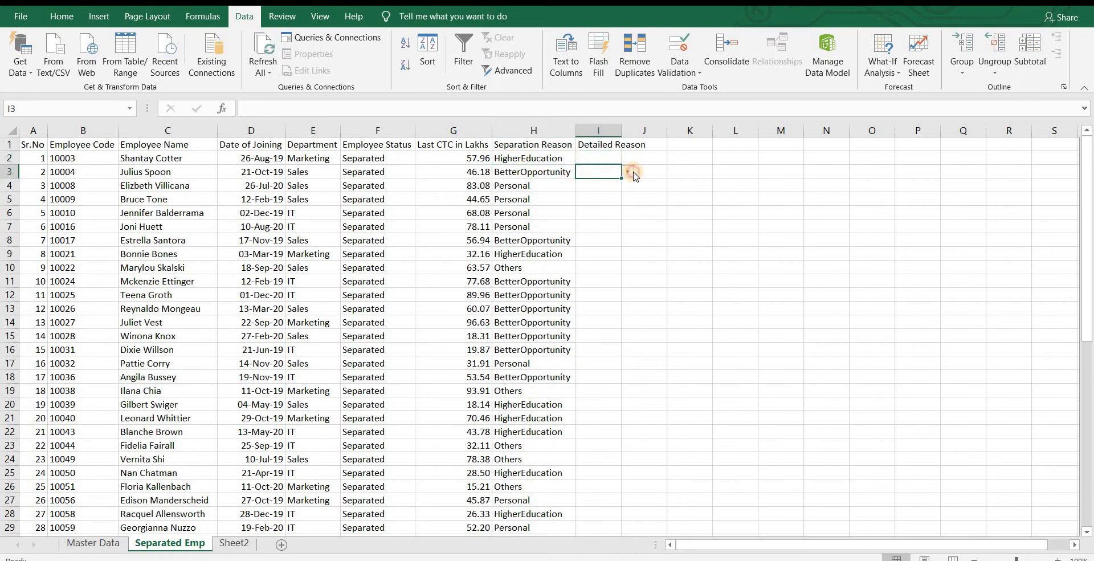
click(627, 171)
click(631, 174)
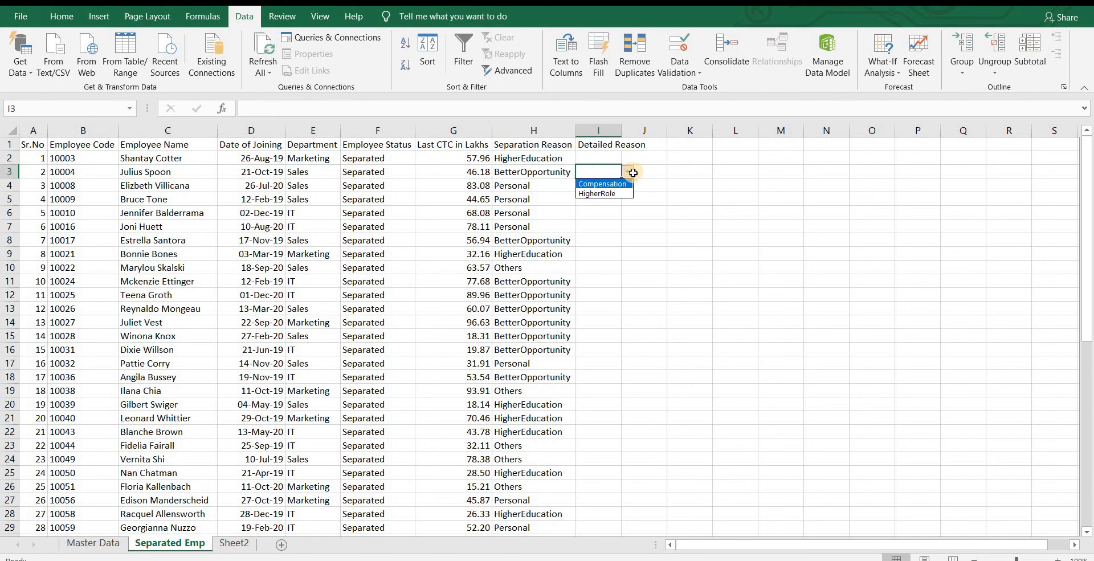
Change the Separation Reason in H3 to Personal and check the choices offered in I3.
click(552, 172)
click(581, 172)
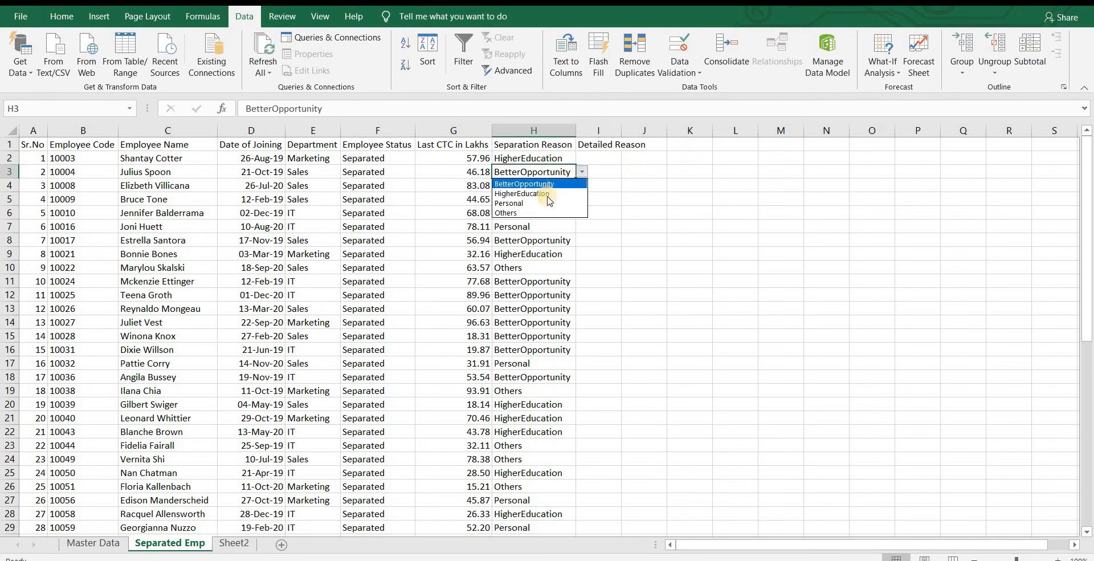
click(535, 203)
click(599, 174)
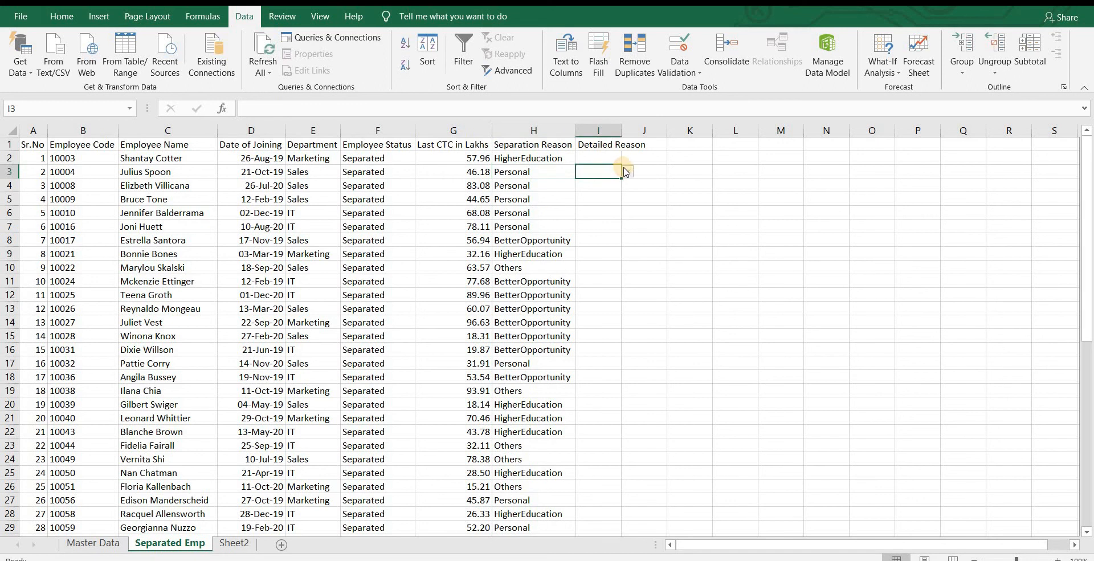
click(628, 172)
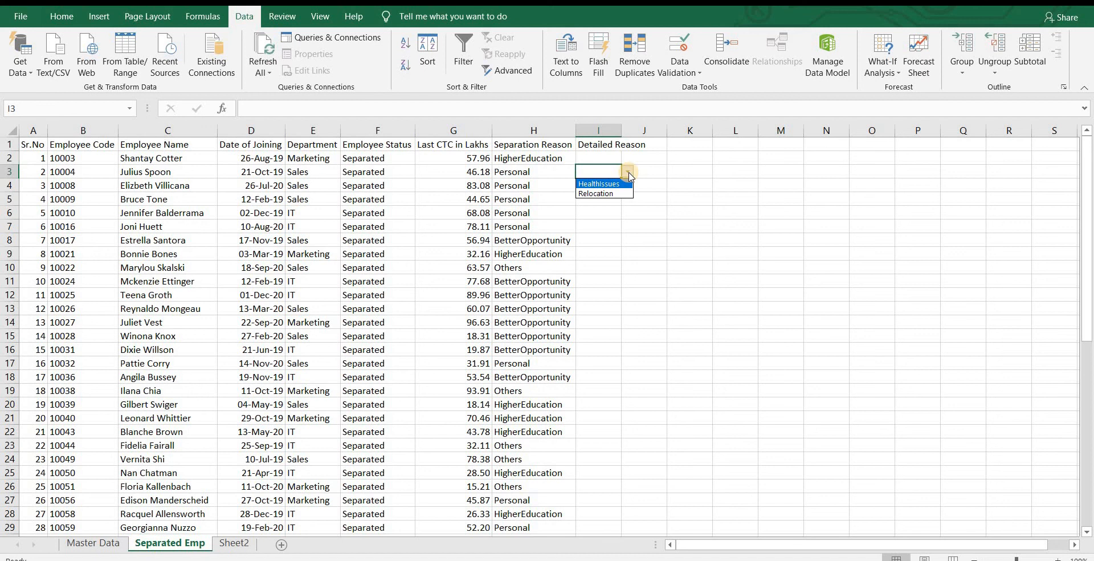
click(689, 195)
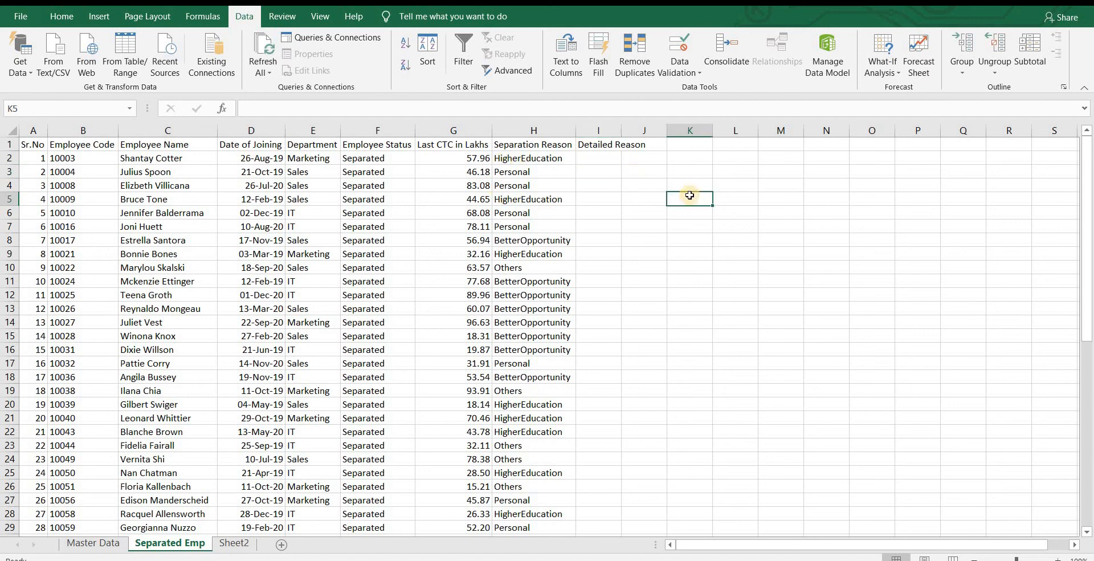